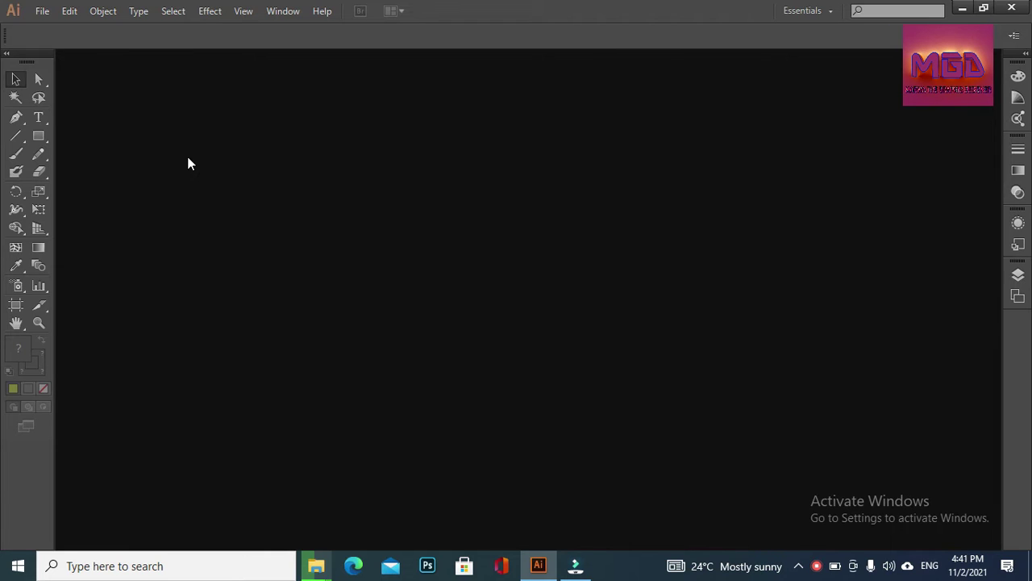
Start a blank 1920 × 1080 pt document, Untitled-2, from File > New
left_click(42, 10)
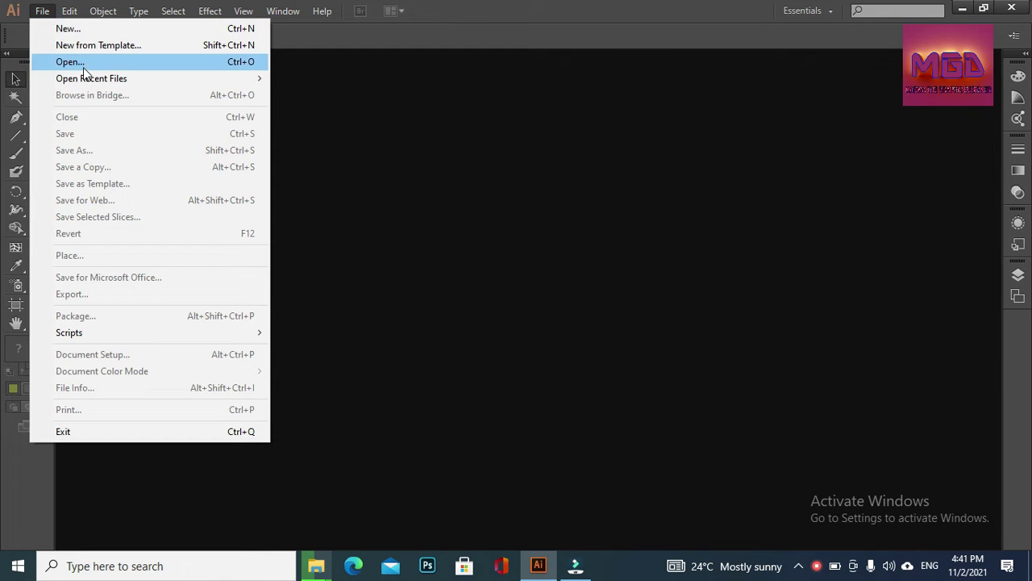
left_click(83, 32)
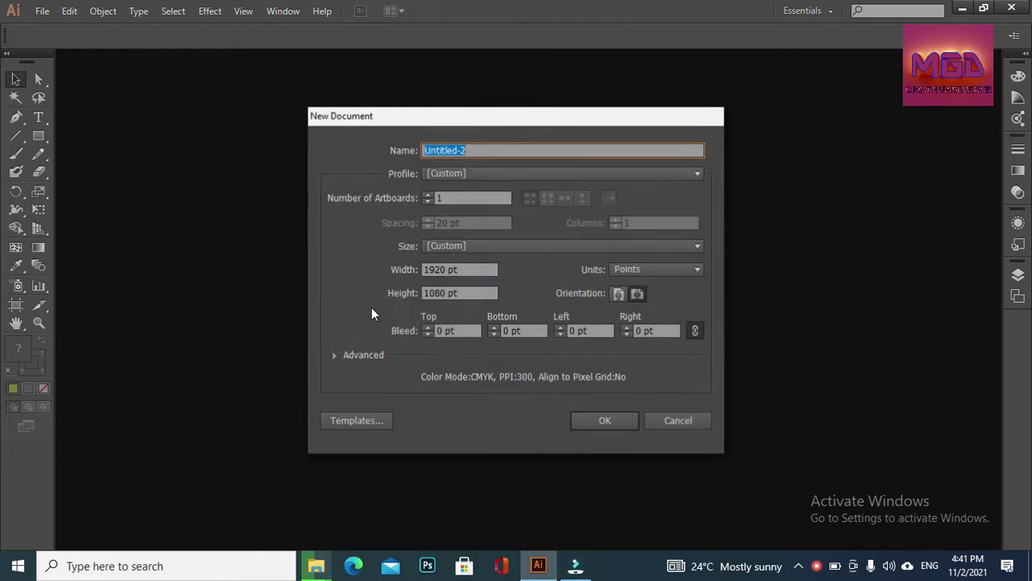
left_click(600, 426)
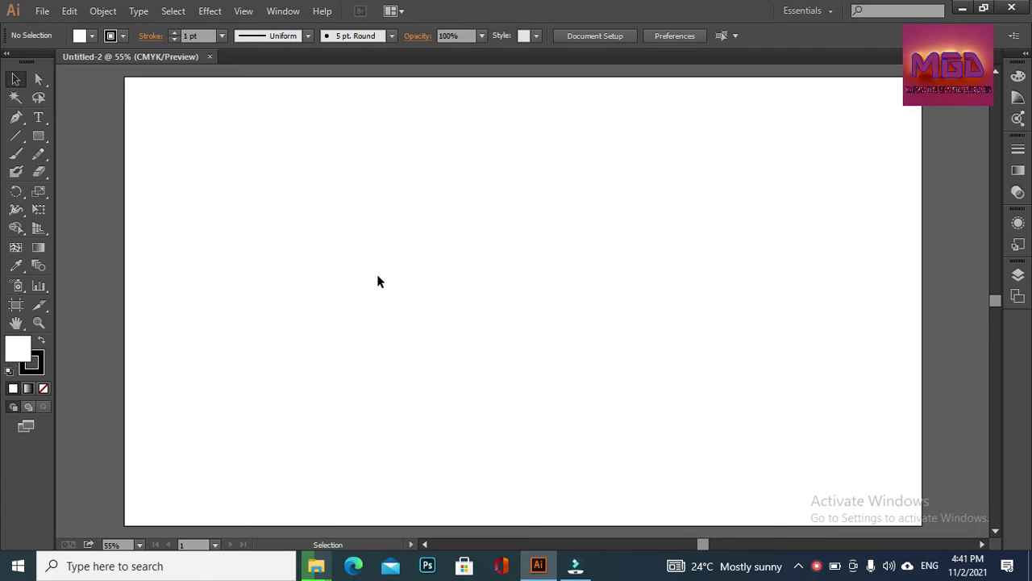
Set the Rectangle tool to a black fill with no stroke
left_click(39, 135)
left_click(125, 37)
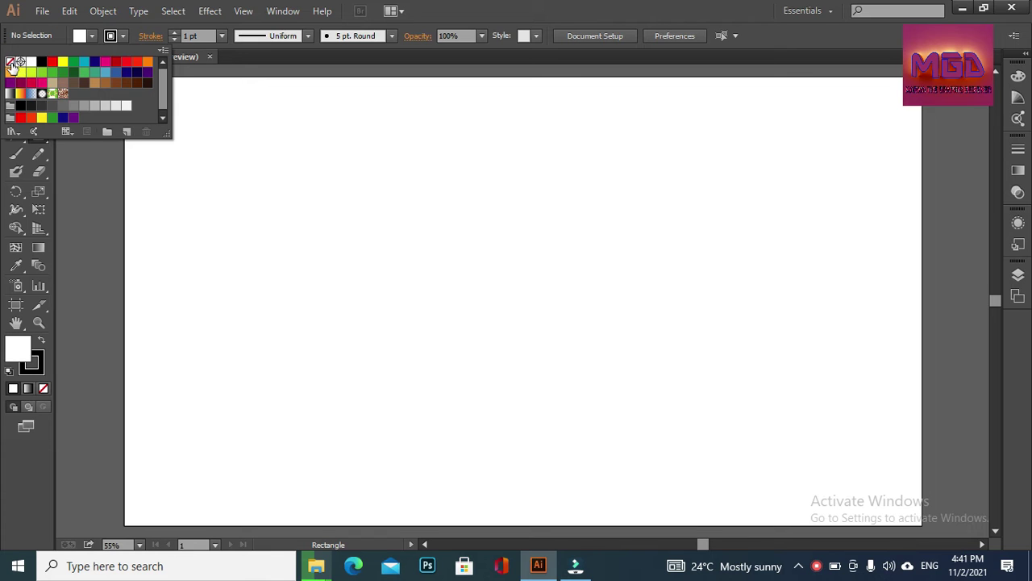
left_click(11, 62)
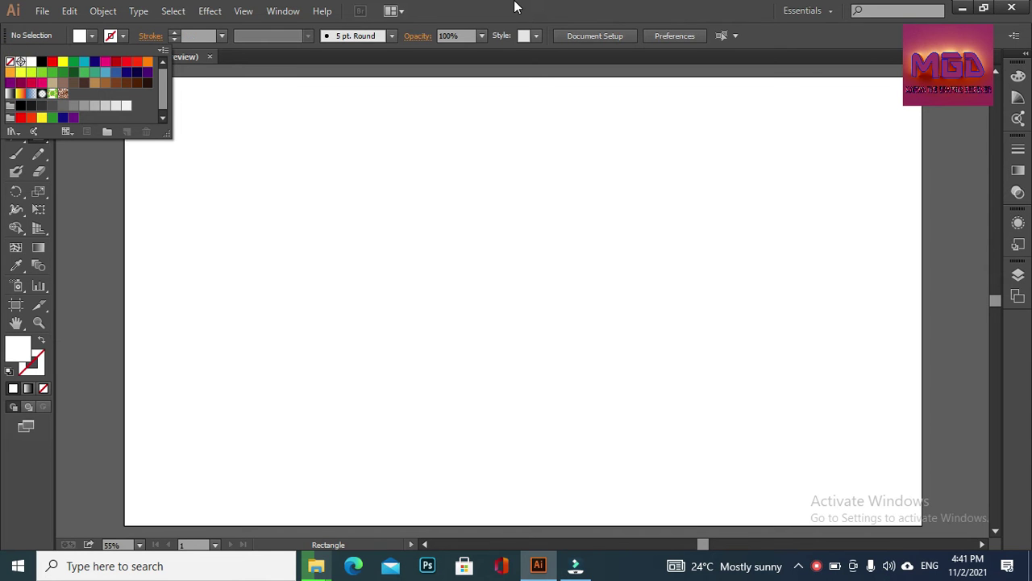
left_click(88, 36)
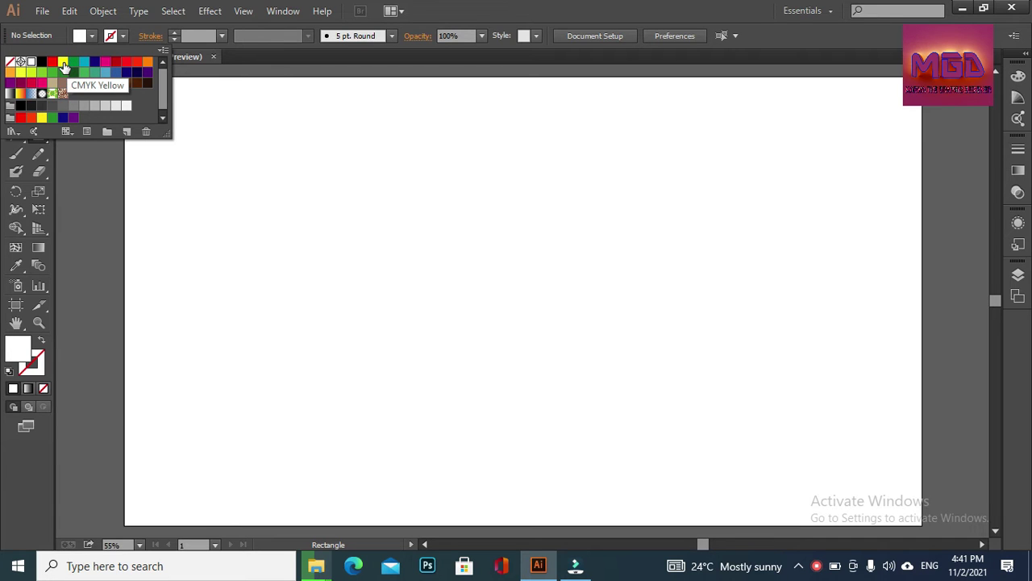
left_click(42, 61)
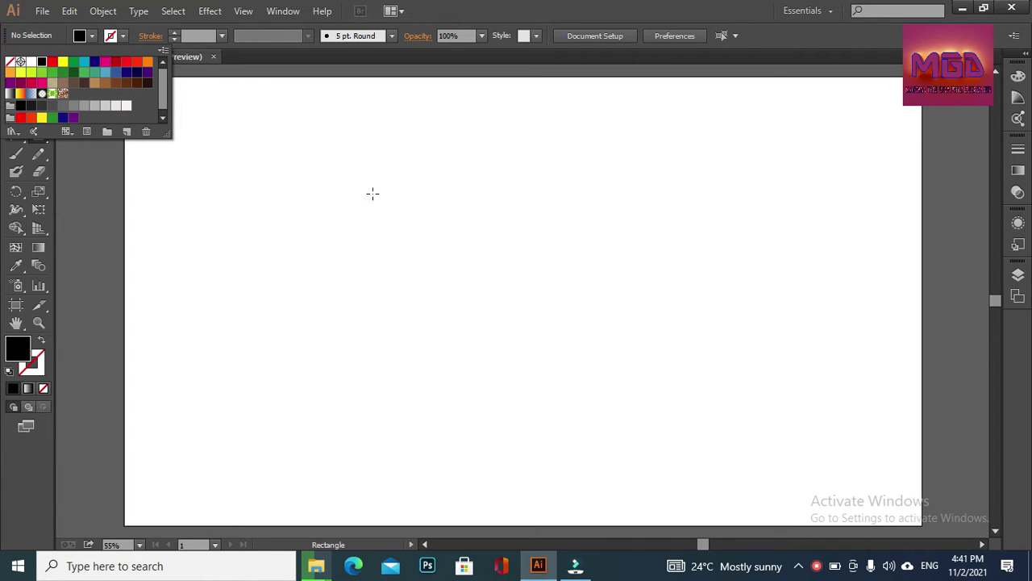
left_click(597, 7)
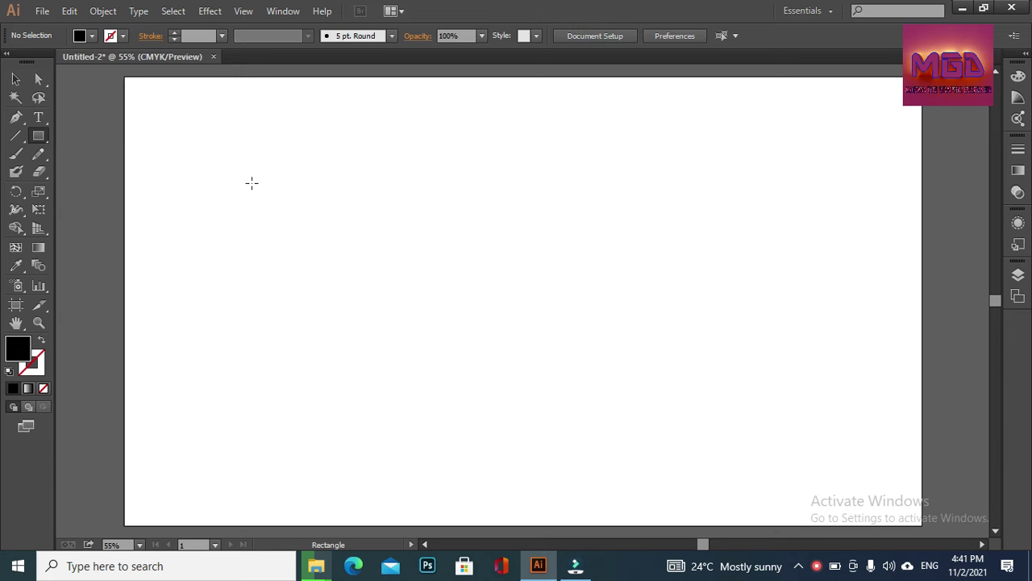
Draw a tall, narrow rectangle, about 67 × 738 pt, on the artboard's left
left_click_drag(241, 180, 266, 485)
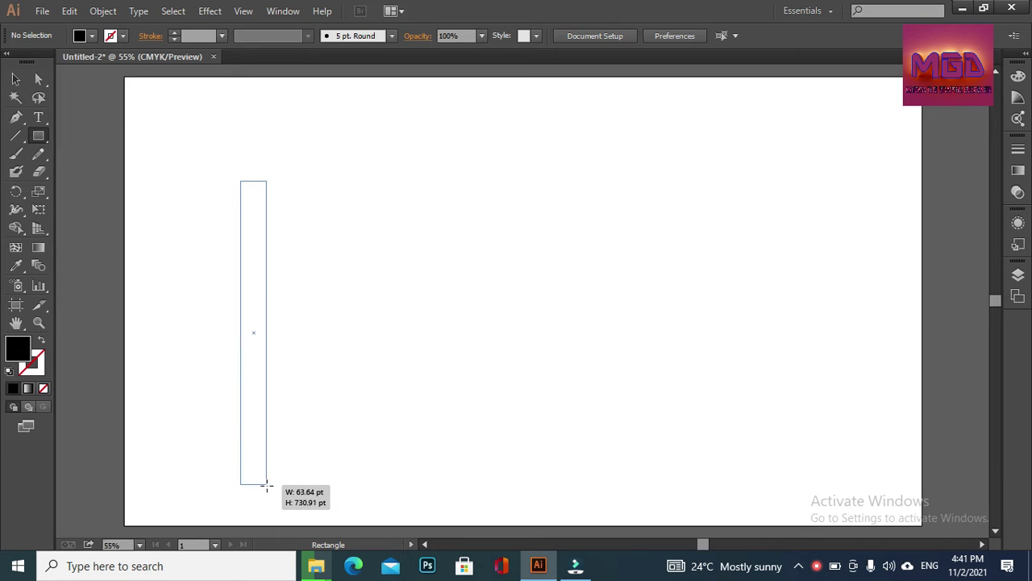
left_click_drag(266, 486, 269, 486)
left_click(16, 78)
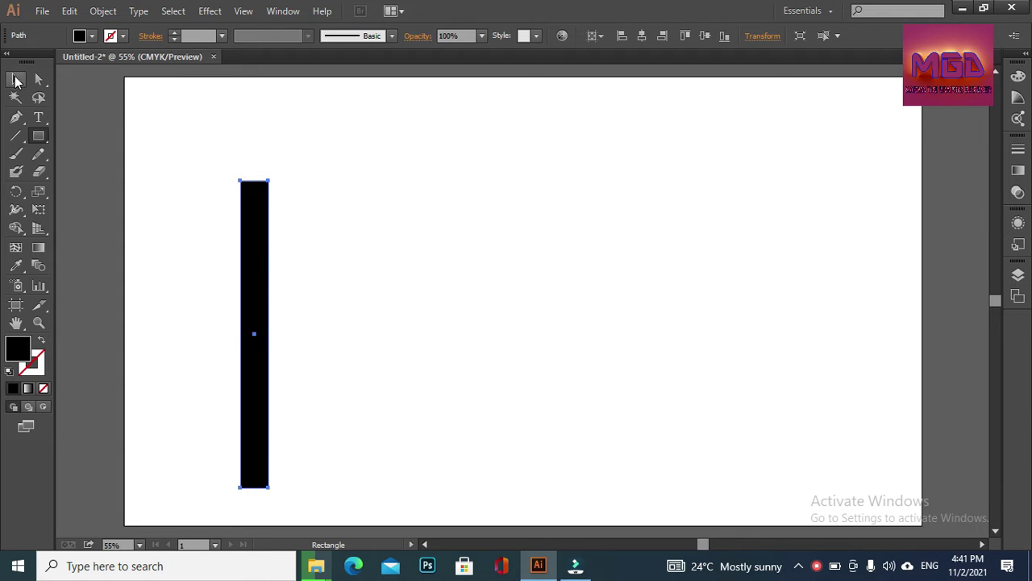
Move the rectangle toward centre, then lengthen the five stripes and centre them vertically
mouse_move(252, 270)
left_mouse_down()
mouse_move(336, 237)
mouse_move(533, 249)
left_mouse_up()
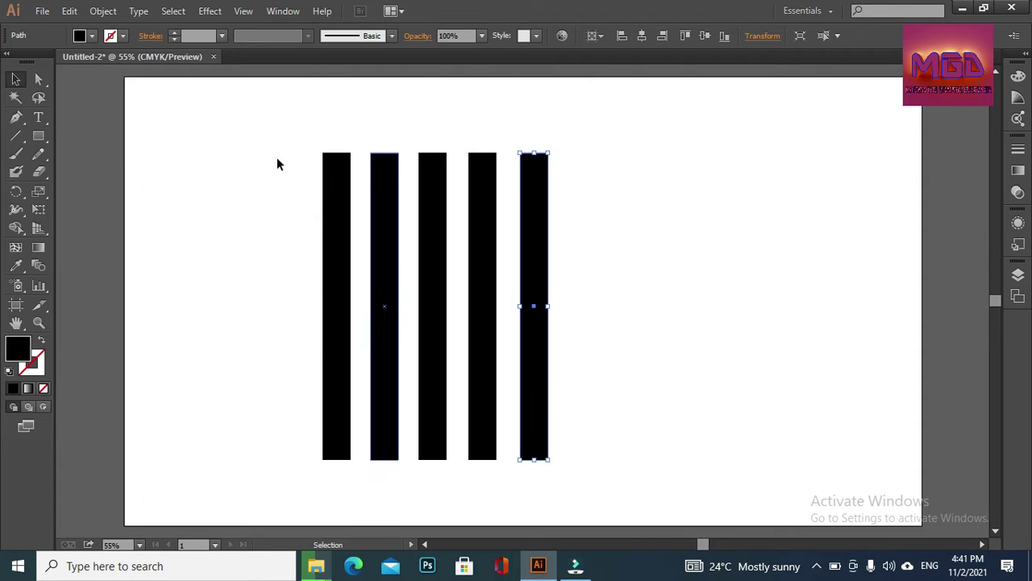
left_click_drag(271, 131, 600, 432)
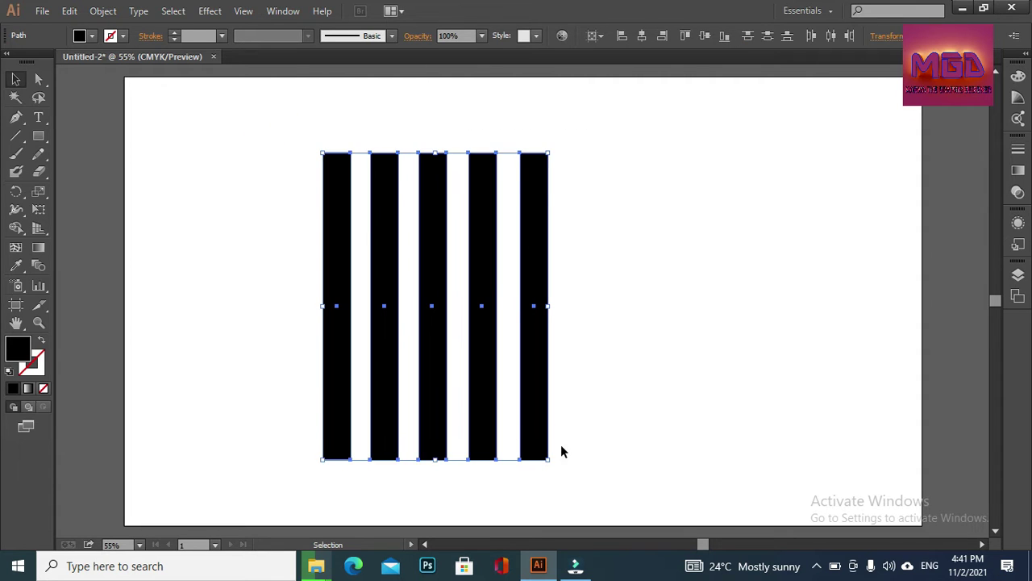
left_click_drag(439, 461, 442, 507)
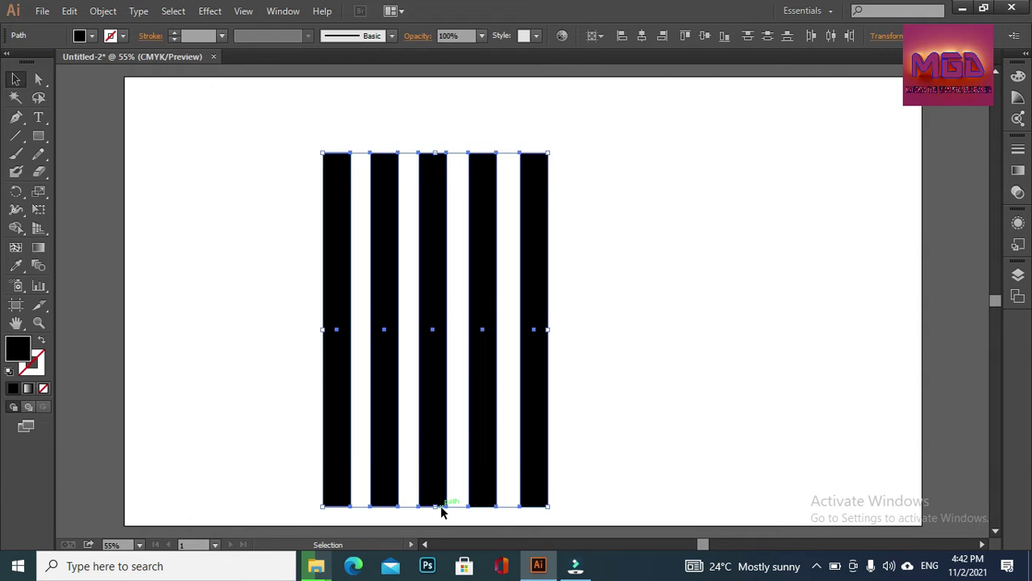
left_click(706, 36)
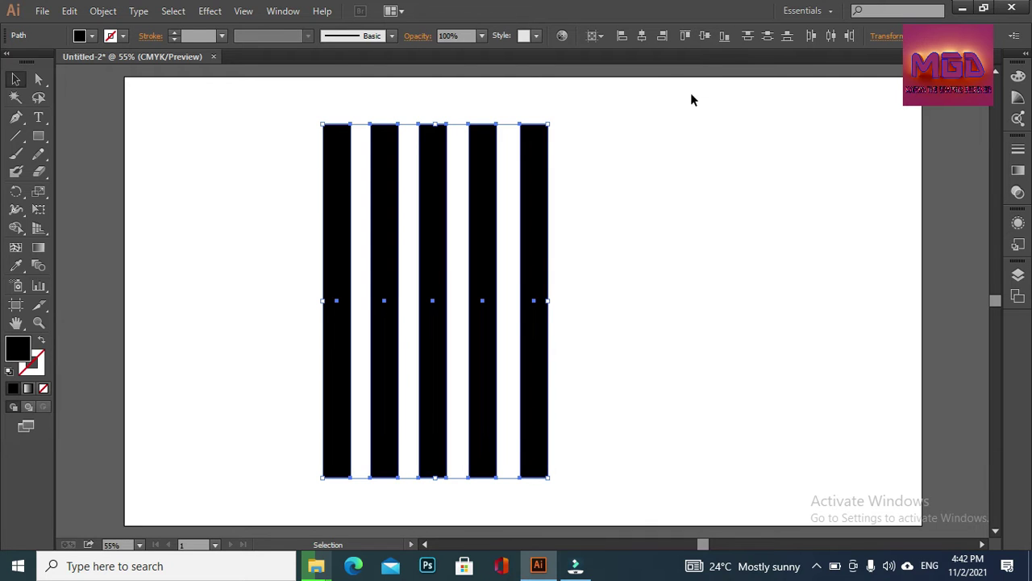
Try distributing the stripes by vertical centres and bottom edges, undoing both
left_click(765, 38)
key("ctrl+z")
left_click(786, 38)
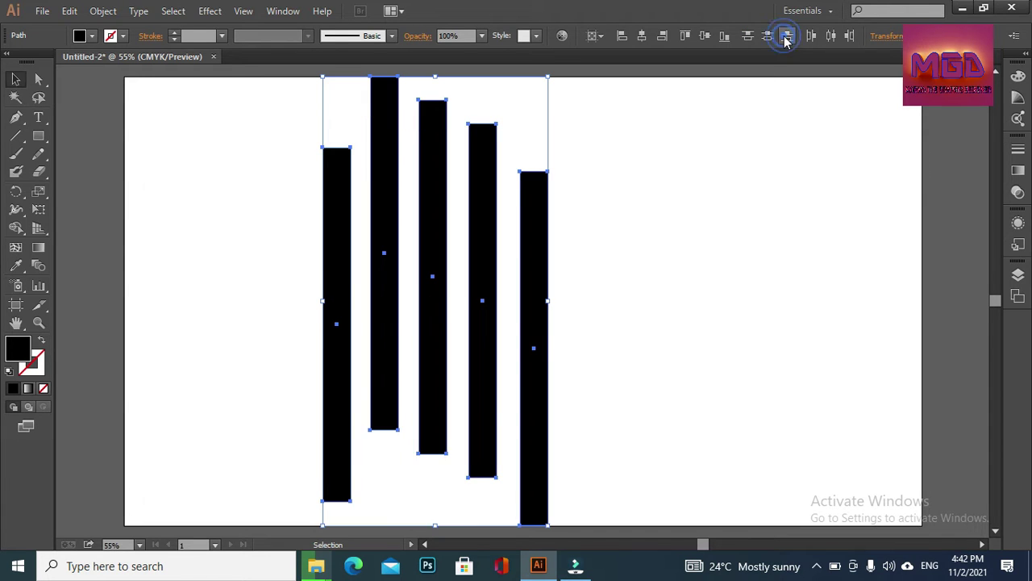
key("ctrl+z")
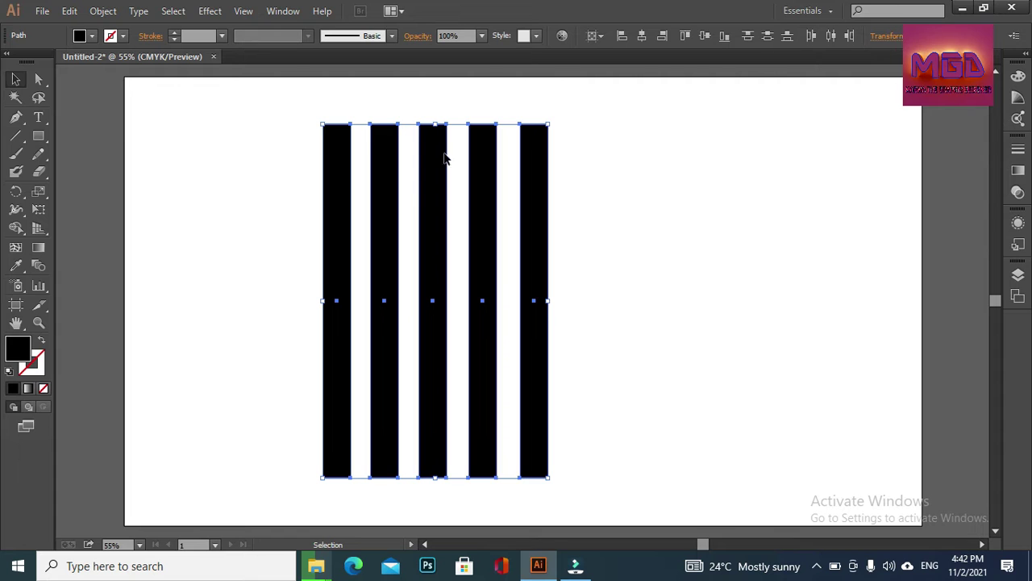
Fill the second stripe CMYK Green and the third stripe CMYK Blue
left_click(213, 229)
left_click(395, 188)
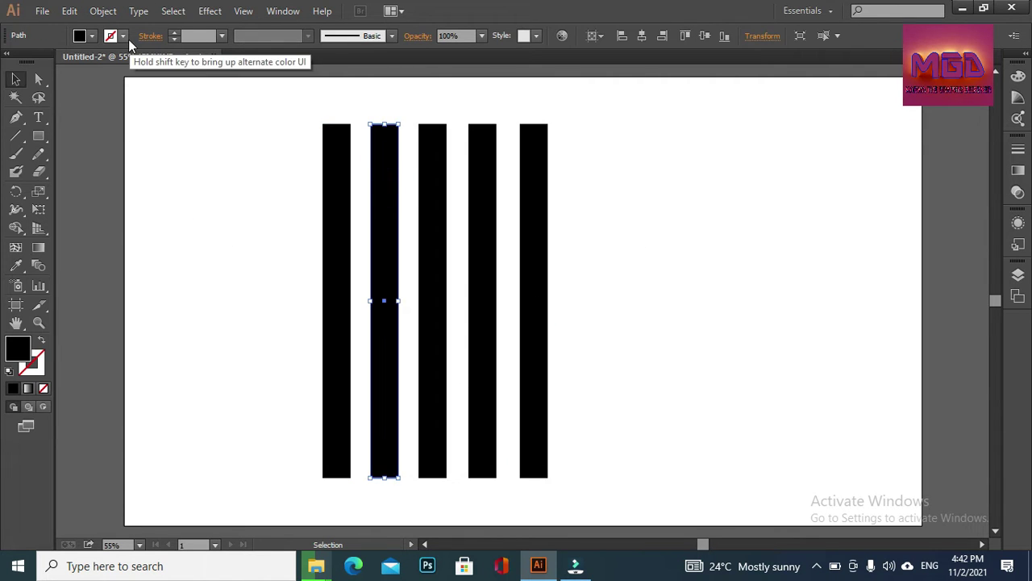
left_click(91, 37)
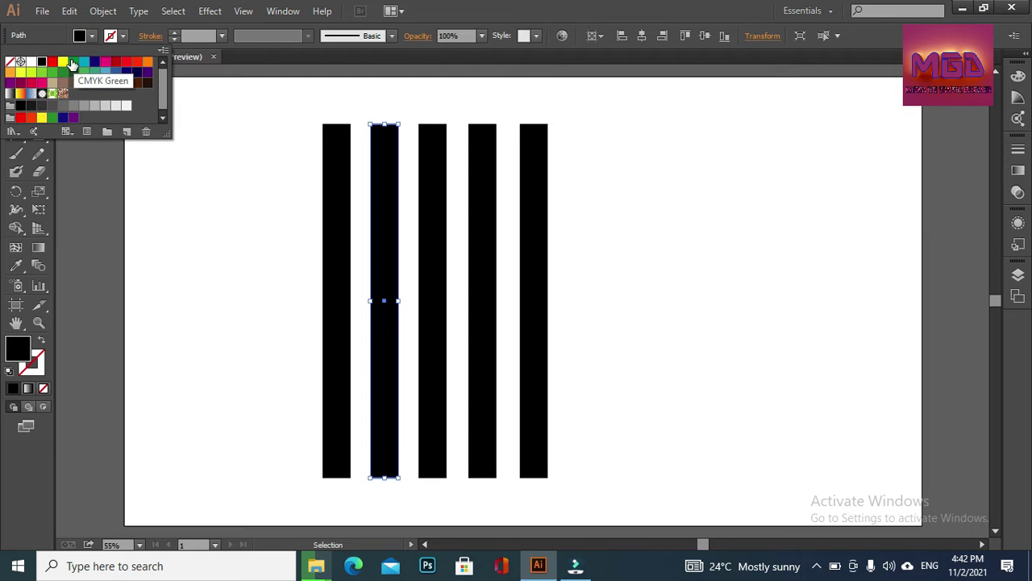
left_click(73, 61)
left_click(431, 228)
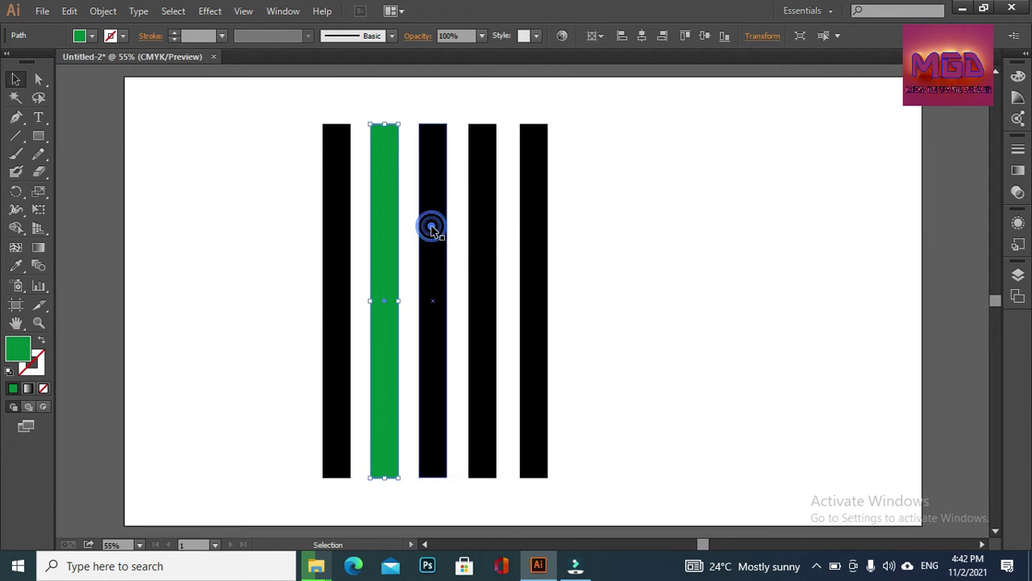
left_click(94, 37)
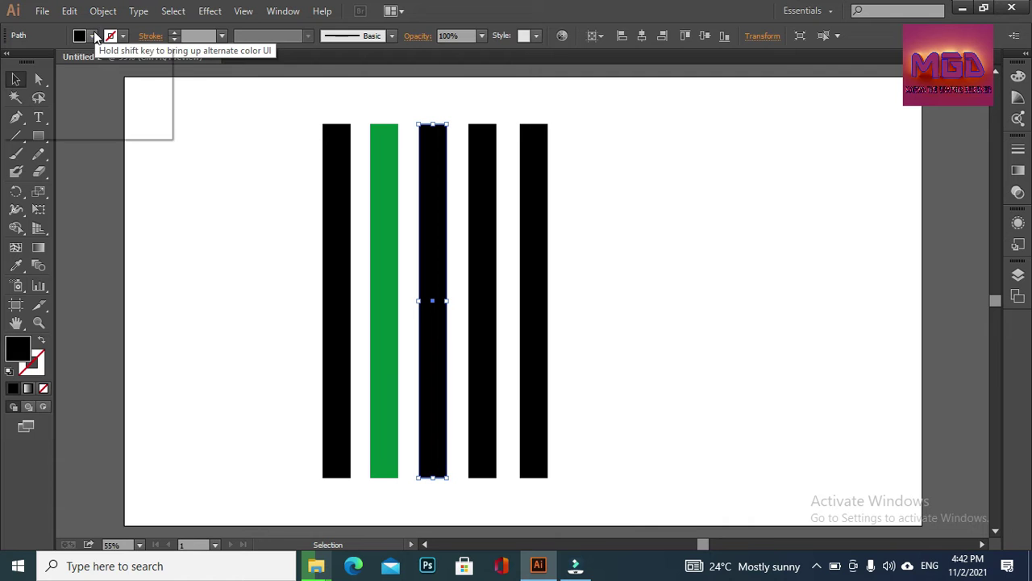
left_click(95, 68)
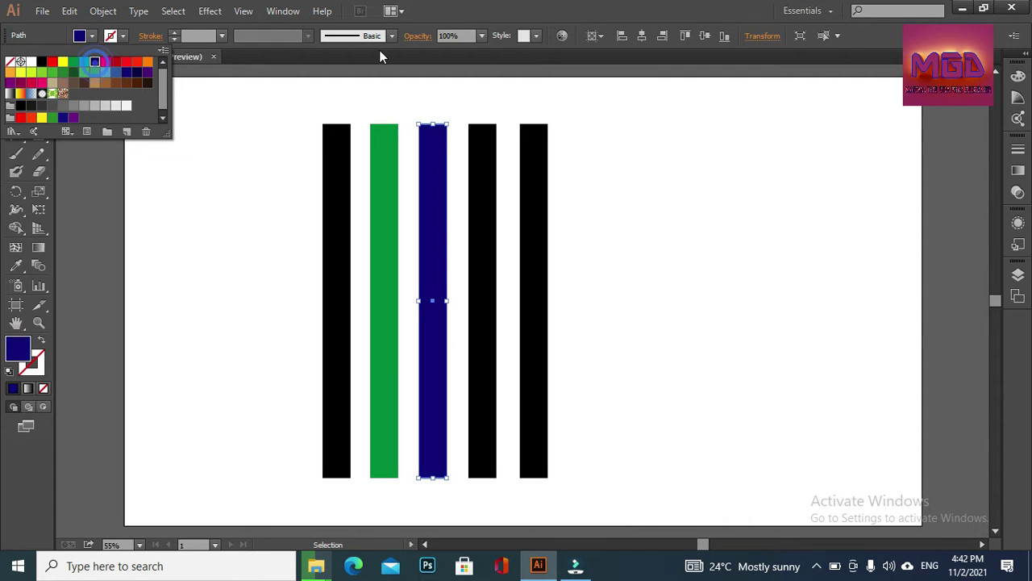
left_click(476, 177)
Fill the fourth stripe CMYK Red and the fifth stripe CMYK Yellow
double_click(476, 178)
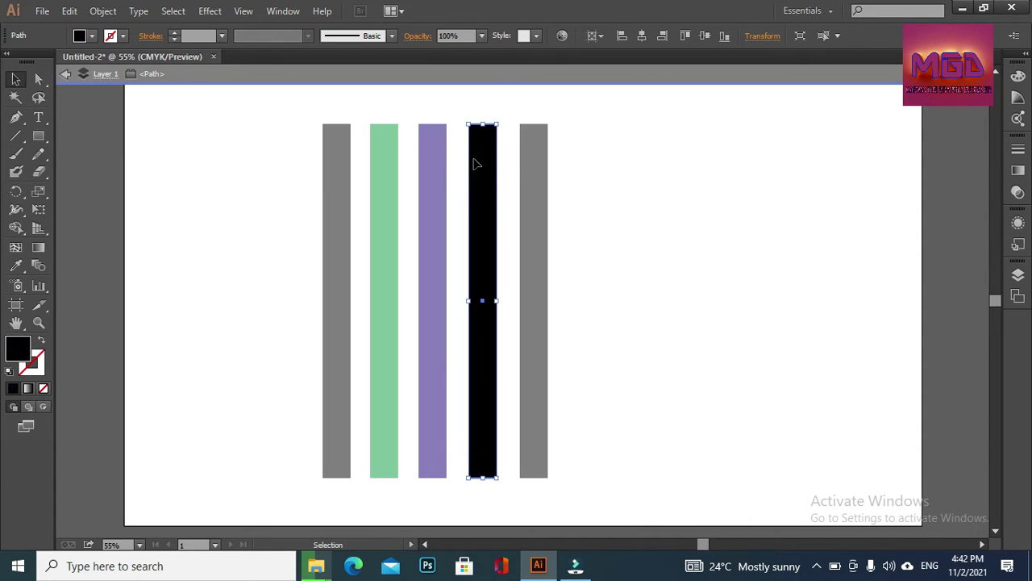
left_click(508, 81)
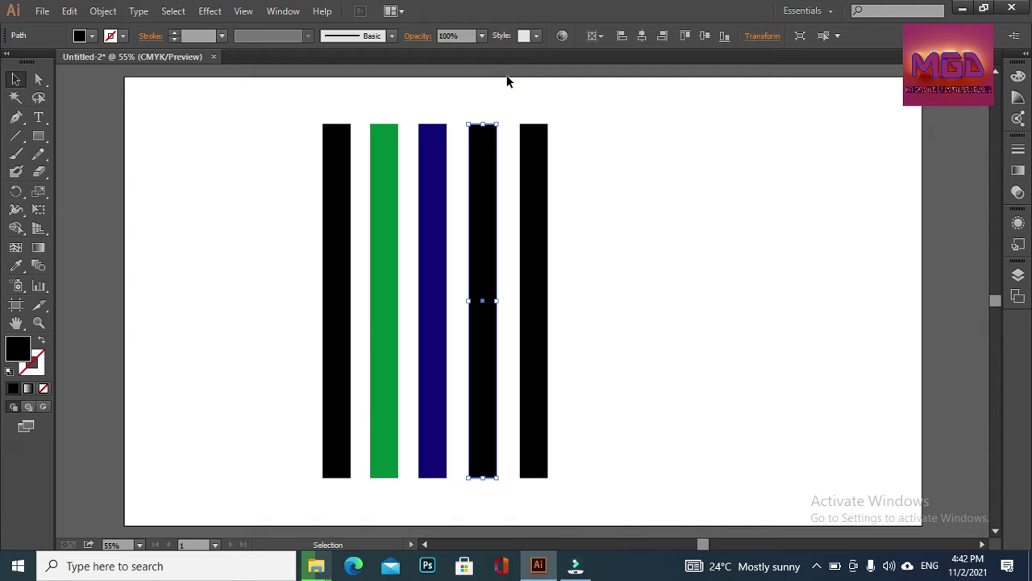
left_click(489, 176)
left_click(85, 36)
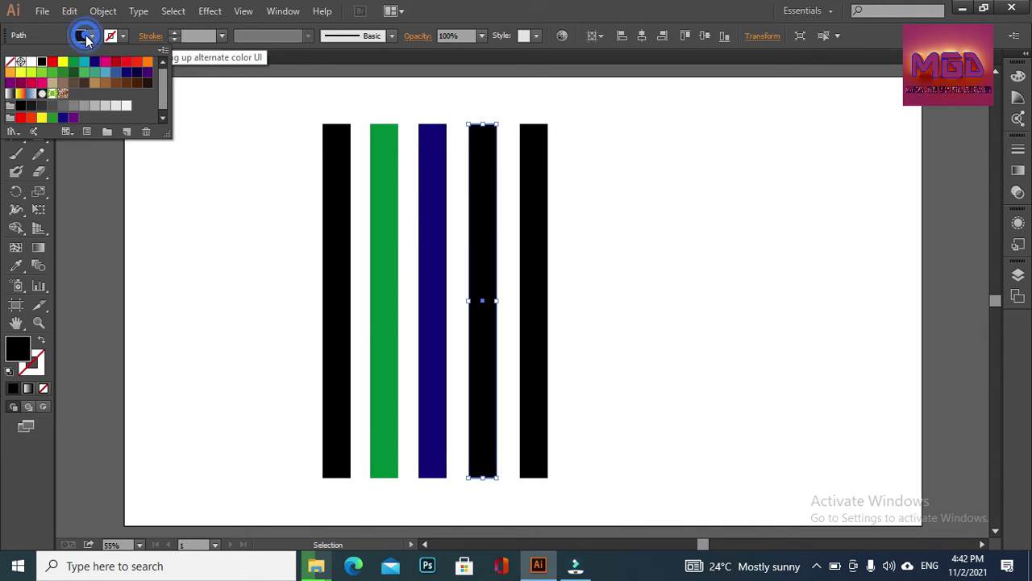
left_click(115, 62)
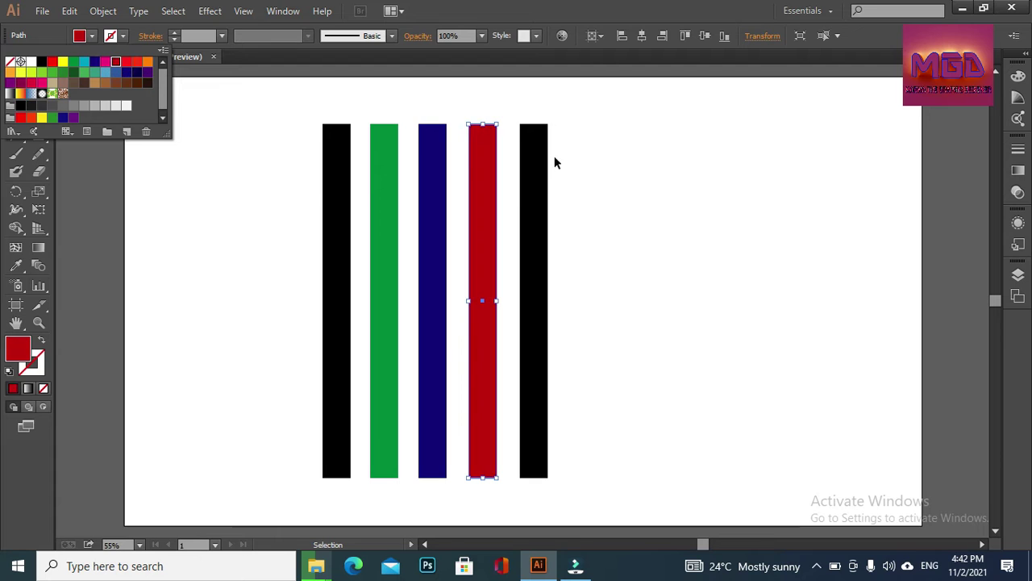
left_click(538, 164)
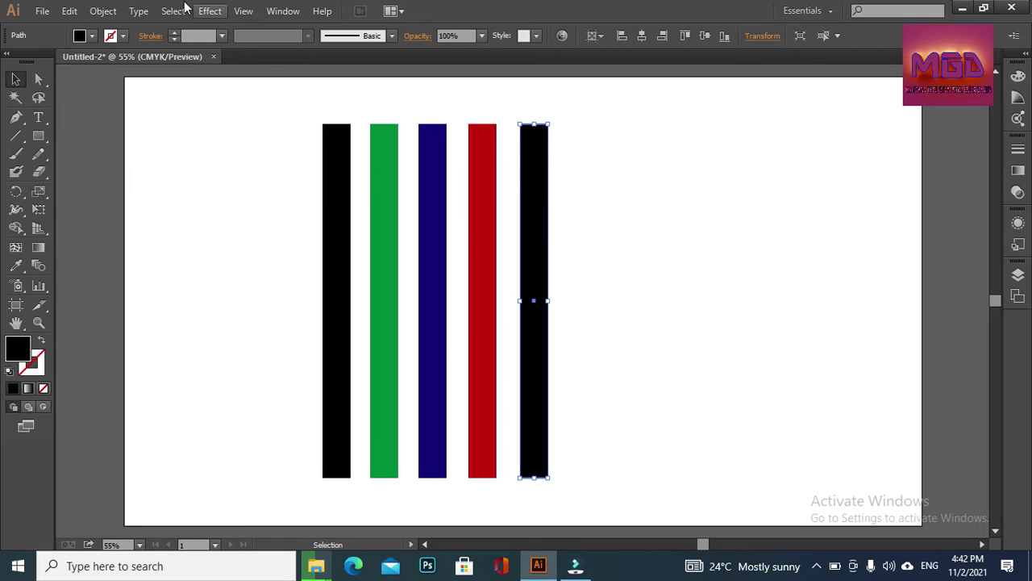
left_click(84, 38)
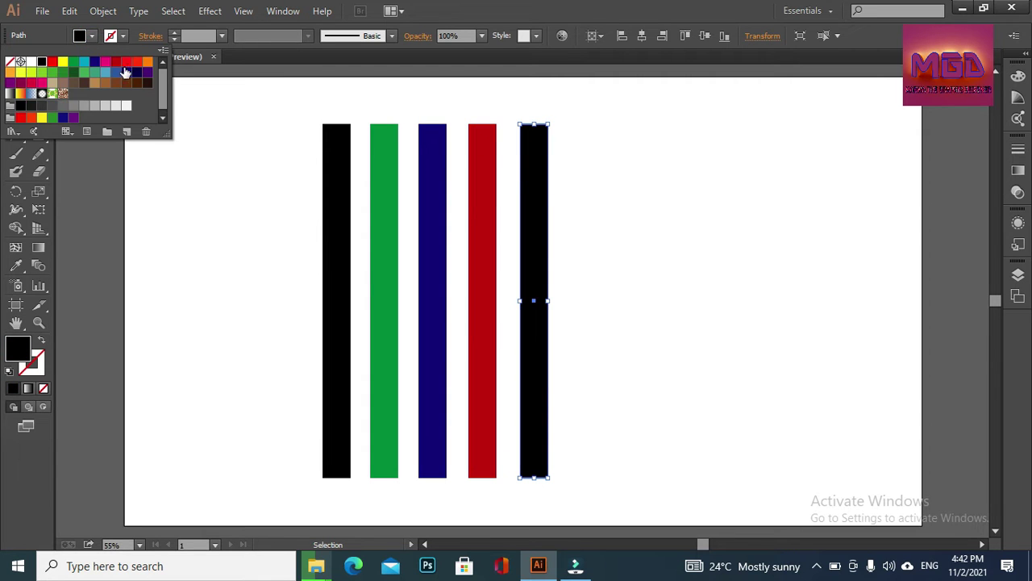
left_click(21, 72)
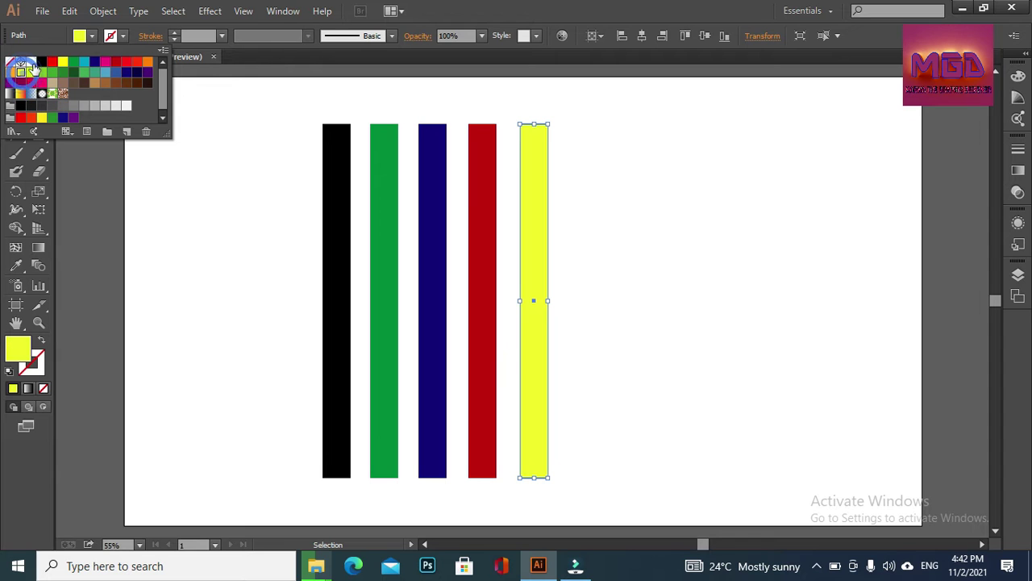
left_click(262, 72)
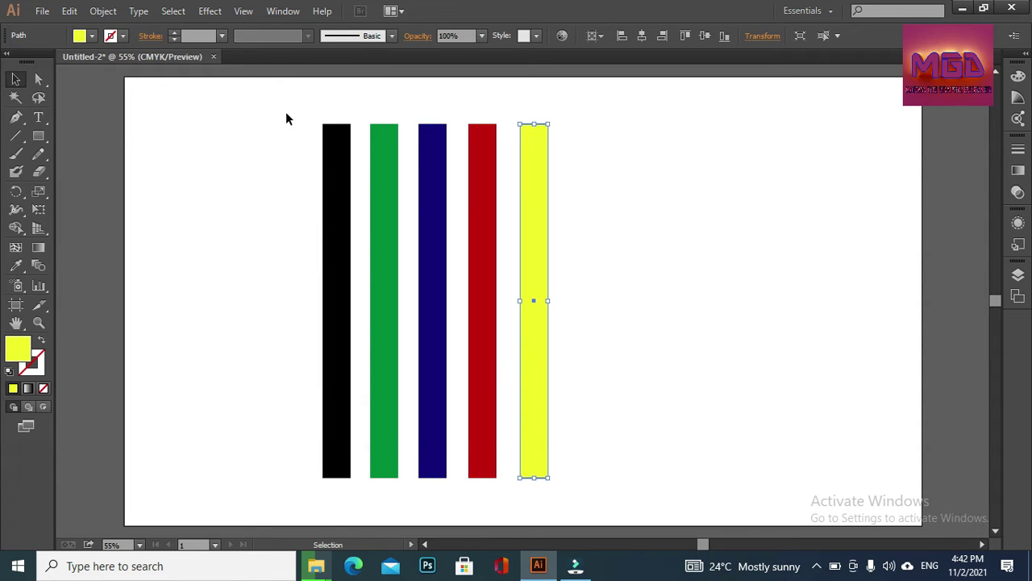
Give the five bars a white 4 pt stroke, then reselect all of them
left_click_drag(286, 119, 646, 436)
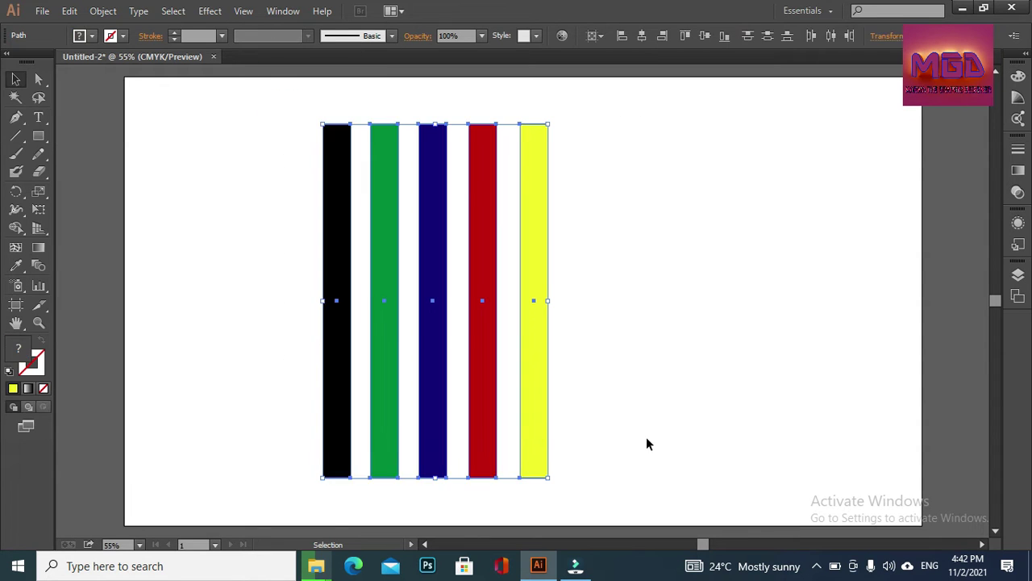
left_click(123, 36)
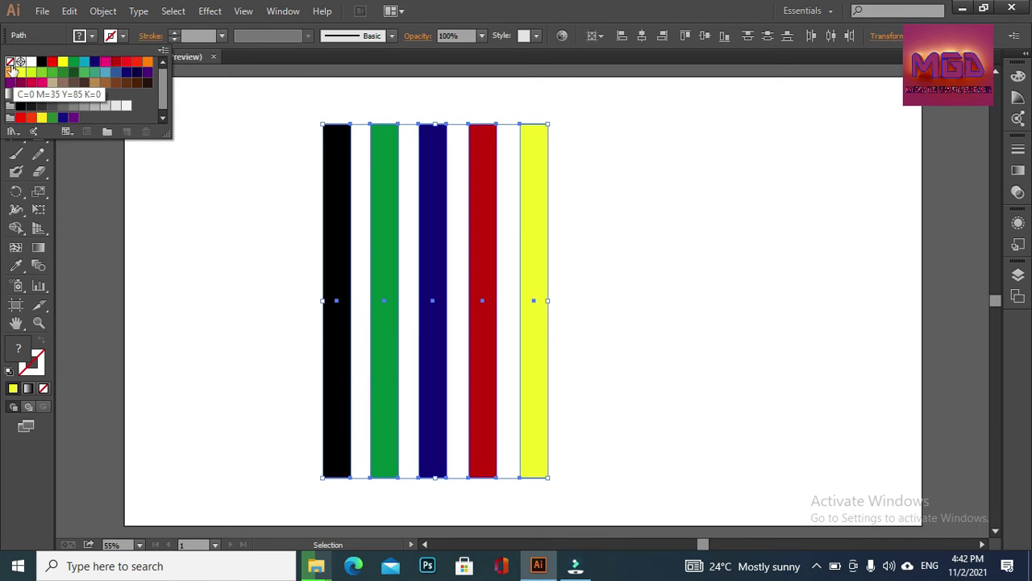
left_click(32, 65)
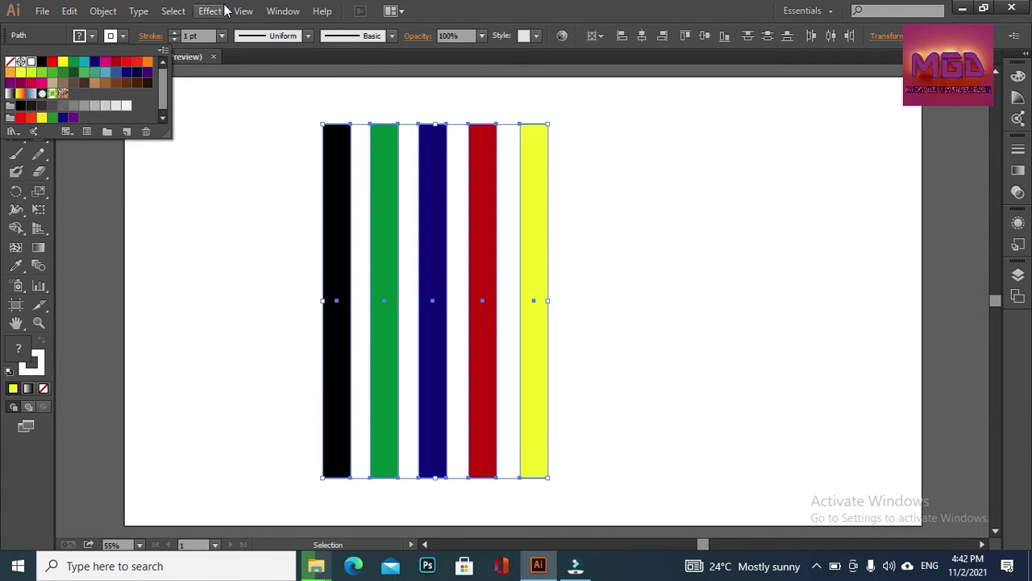
left_click(174, 33)
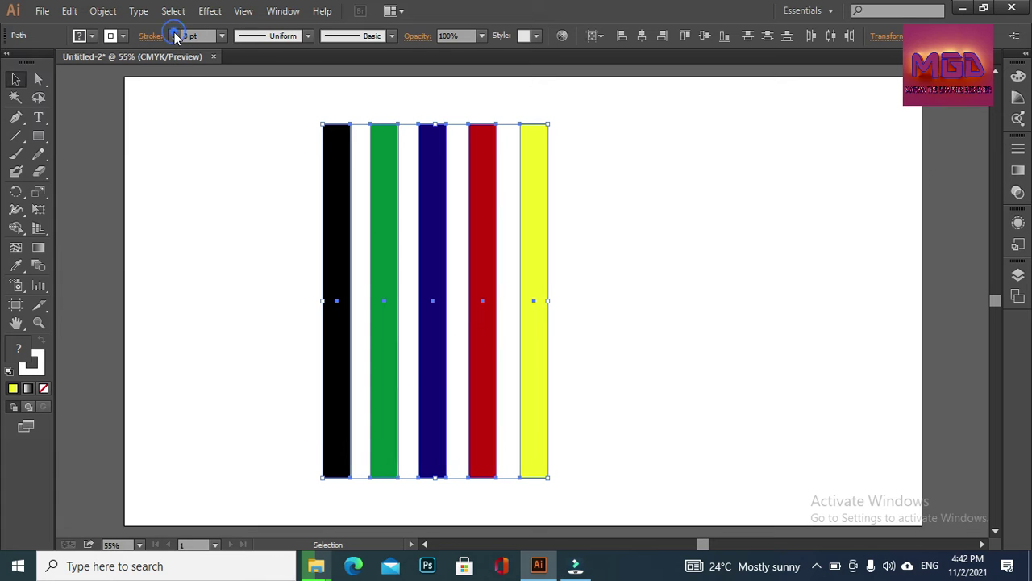
left_click(175, 33)
left_click(174, 34)
left_click(263, 213)
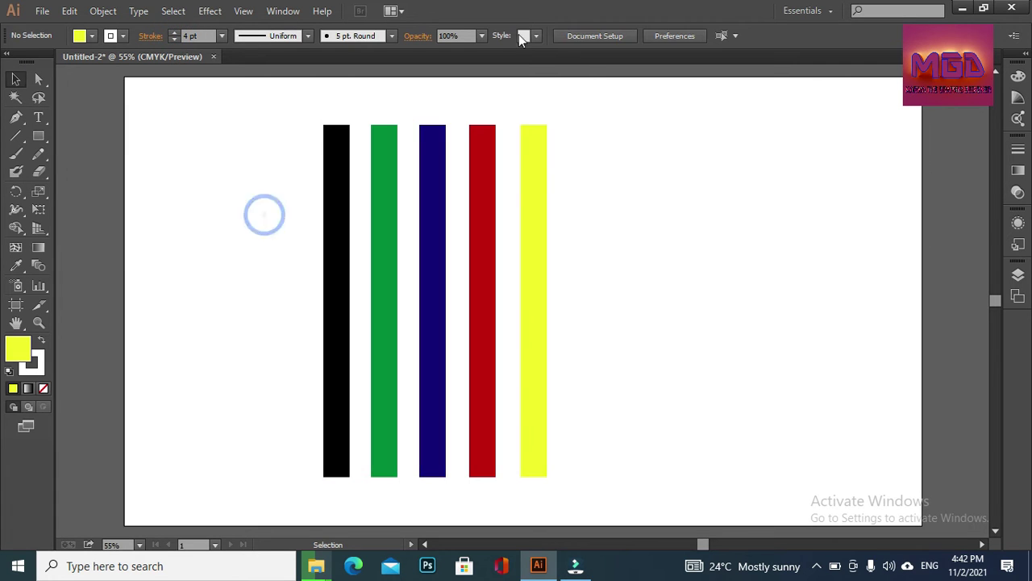
left_click_drag(296, 100, 588, 390)
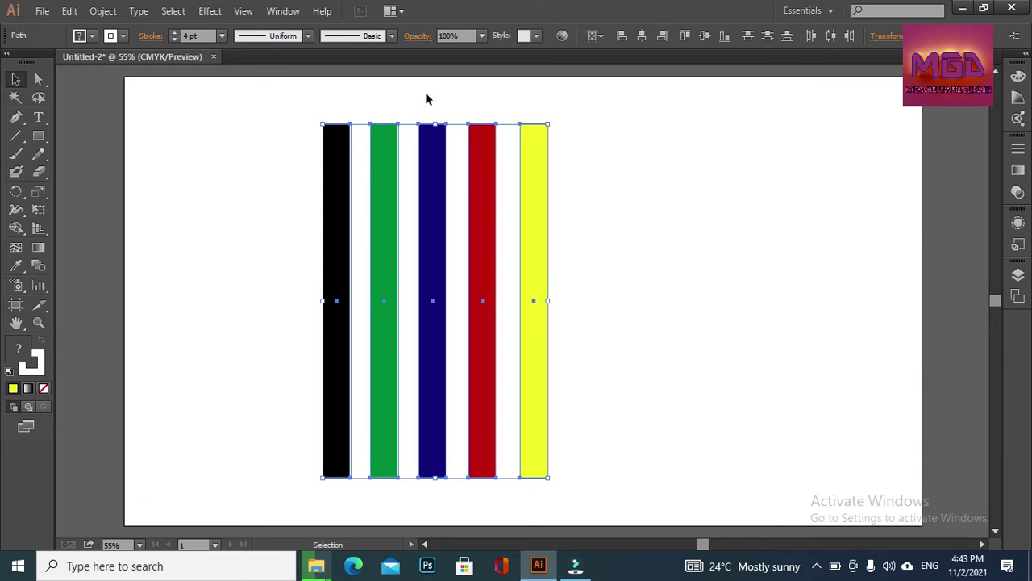
Save the selected stripes as 'New Symbol' in the Symbols panel and delete the artboard instance
left_click(299, 13)
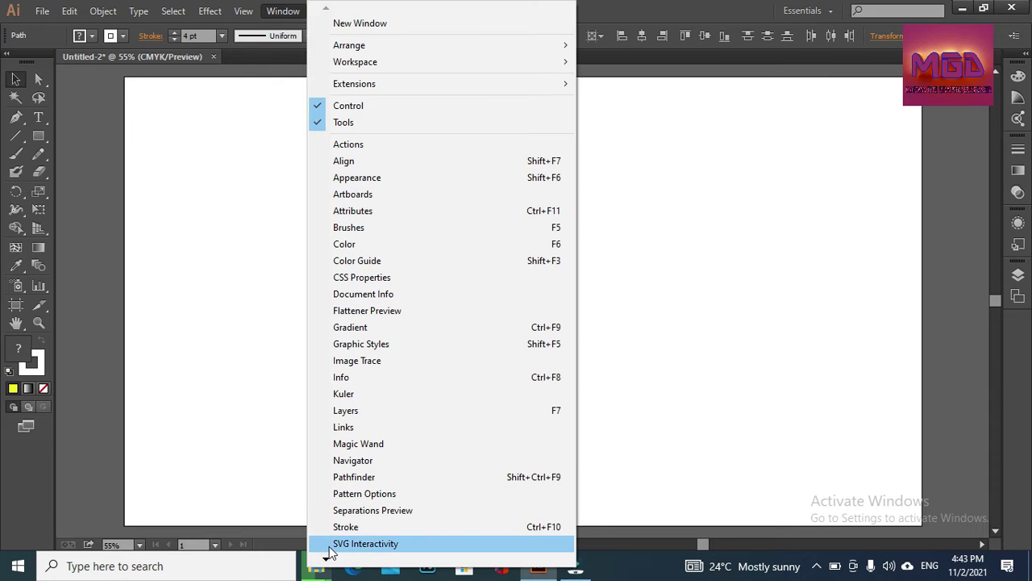
mouse_move(325, 558)
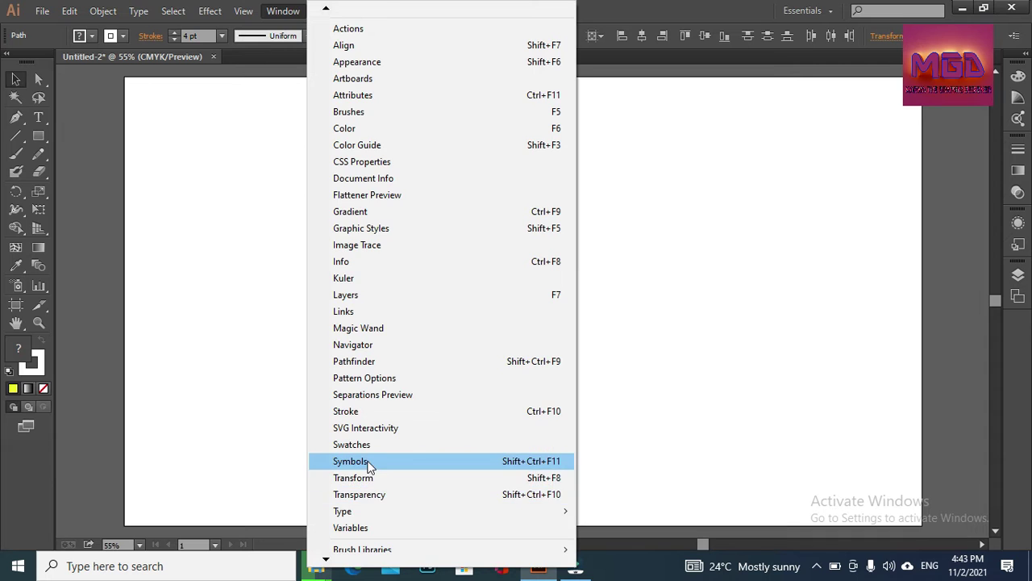
left_click(370, 464)
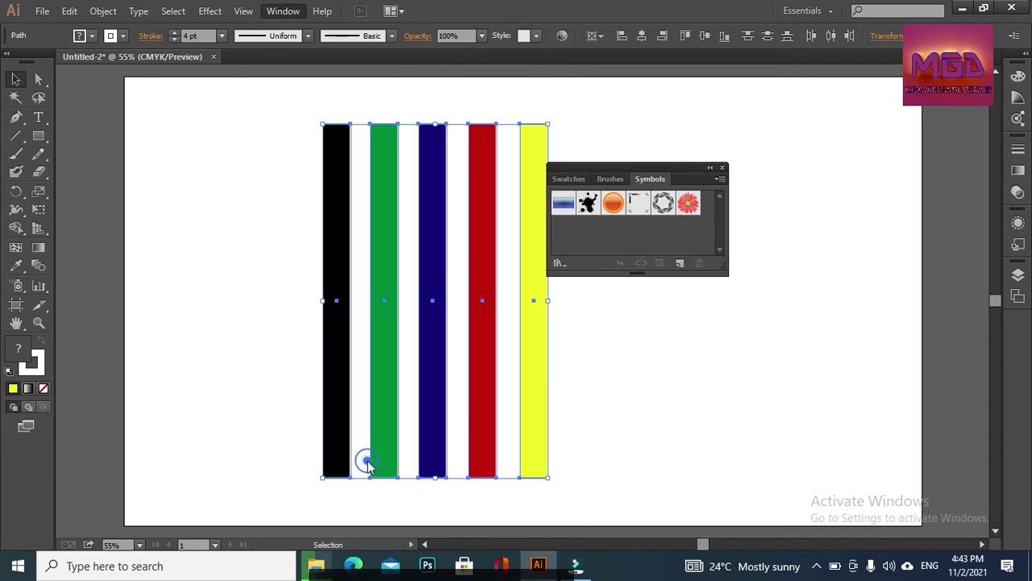
left_click(678, 262)
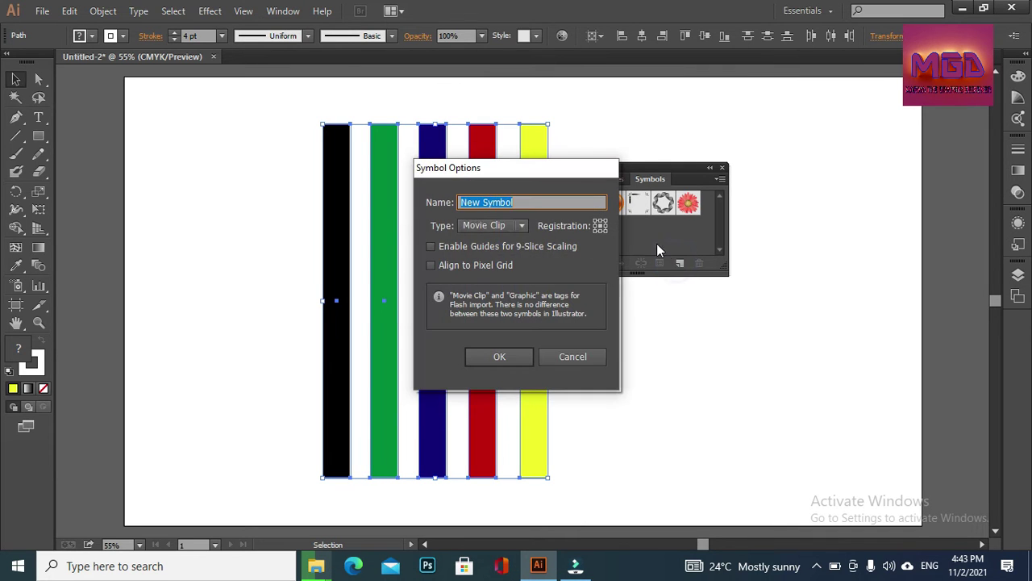
left_click(519, 357)
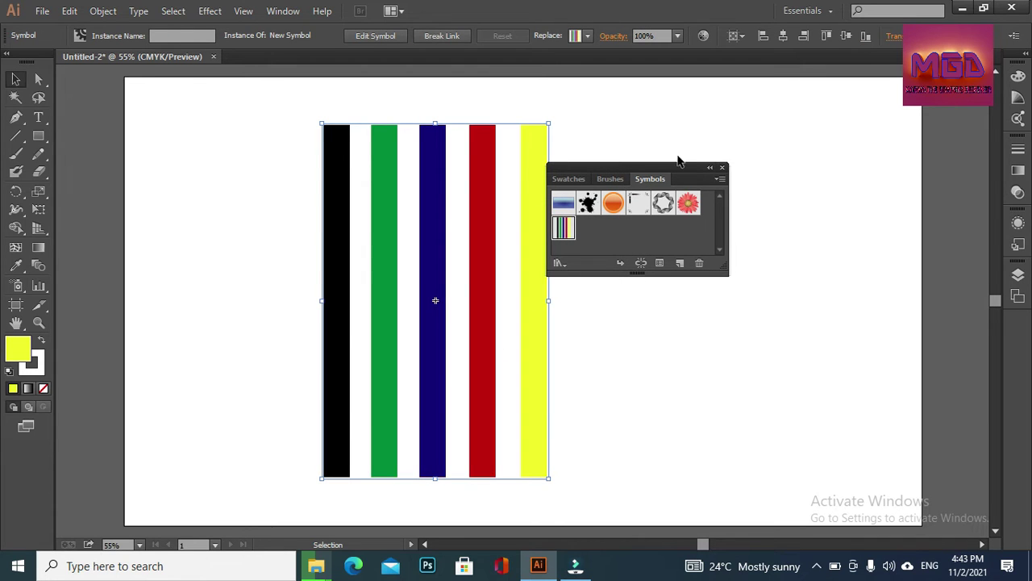
left_click_drag(665, 166, 977, 178)
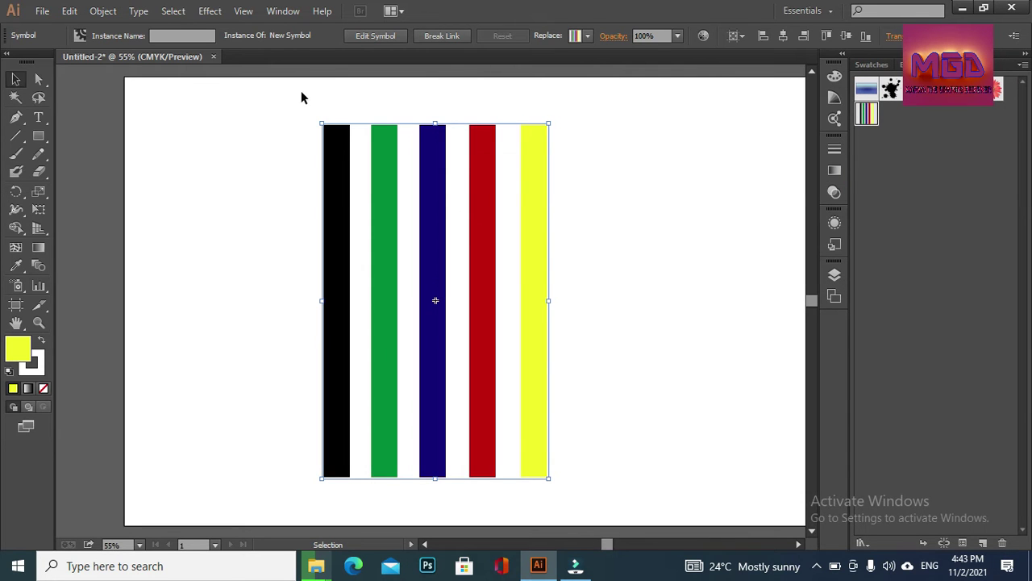
key("Delete")
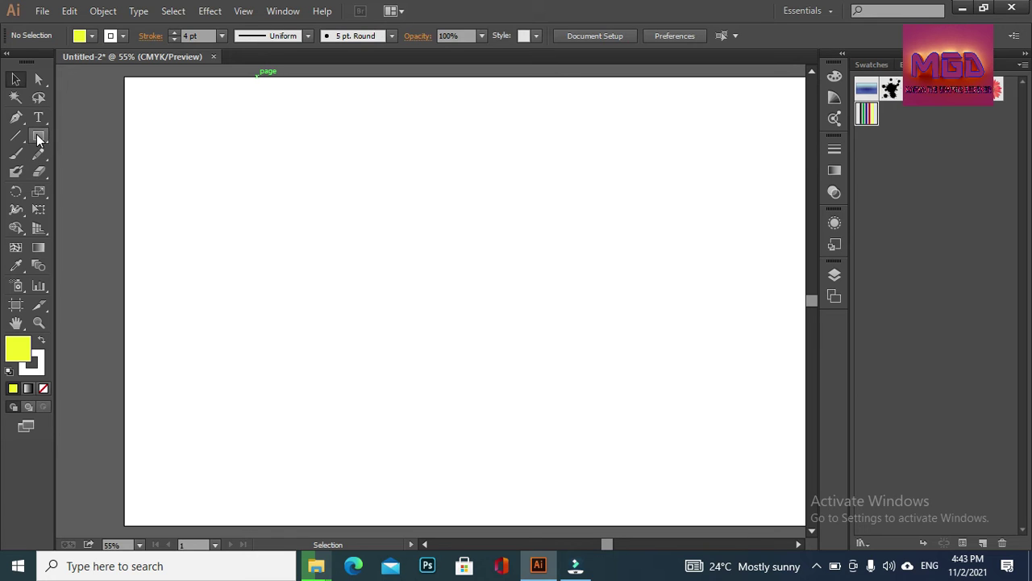
Draw a yellow circle and centre it horizontally and vertically on the artboard
left_click_drag(38, 135, 81, 169)
left_click_drag(346, 194, 433, 281)
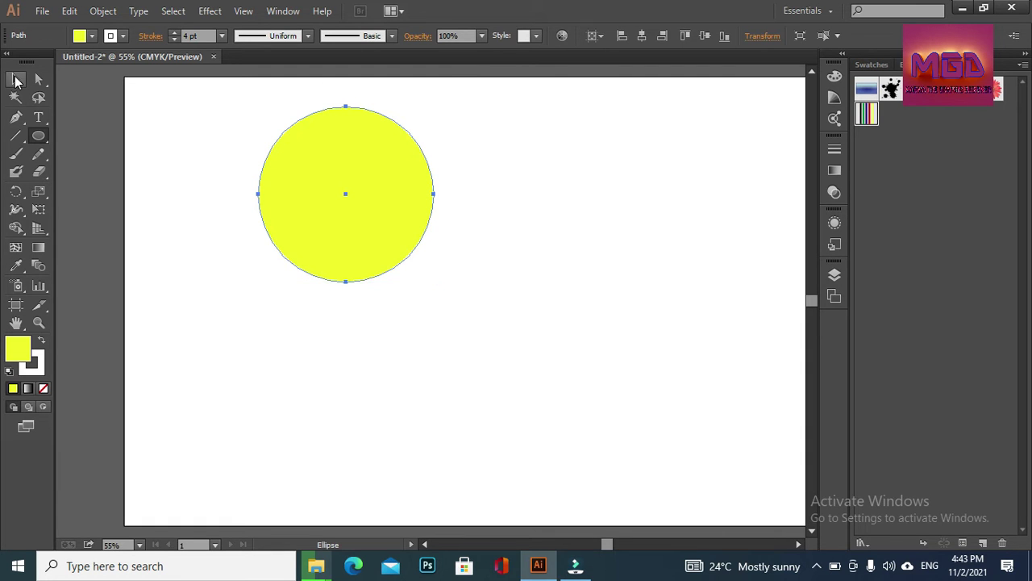
left_click(15, 79)
left_click_drag(345, 185, 464, 292)
left_click(642, 36)
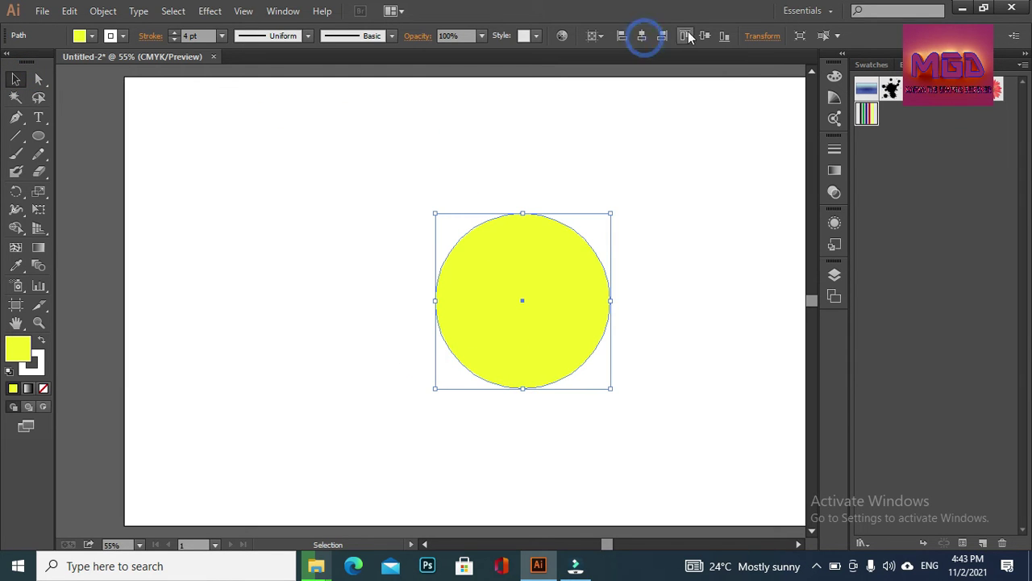
left_click(704, 36)
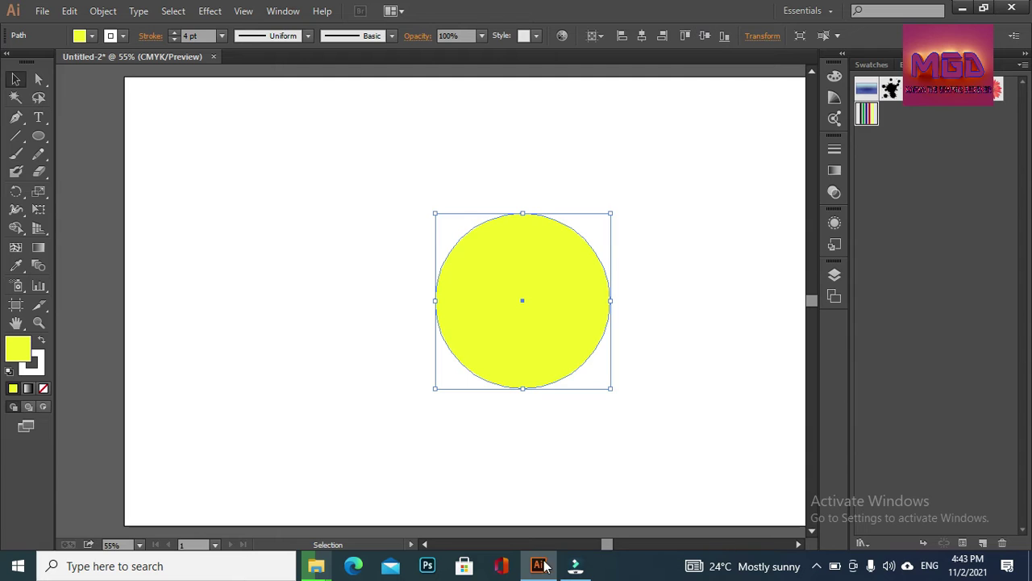
left_click_drag(608, 547, 614, 549)
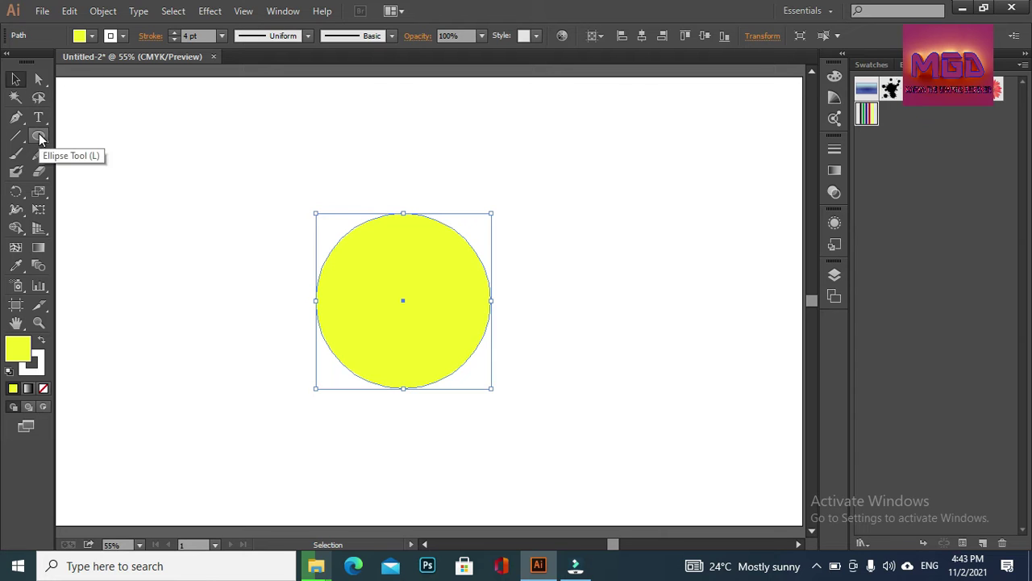
Draw a tall rectangle over the circle's right half and select both shapes
left_click_drag(41, 139, 81, 137)
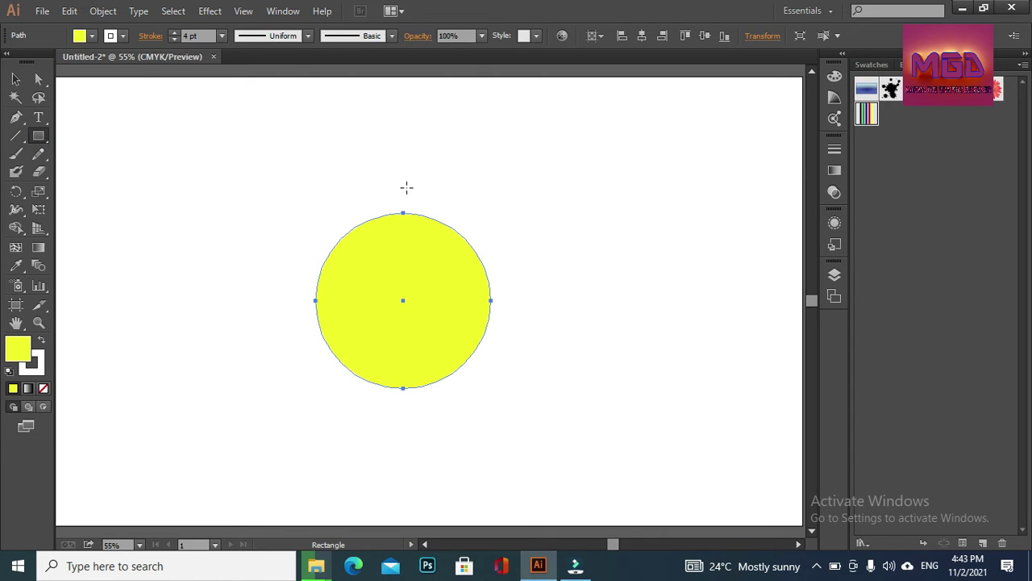
left_click_drag(404, 182, 502, 431)
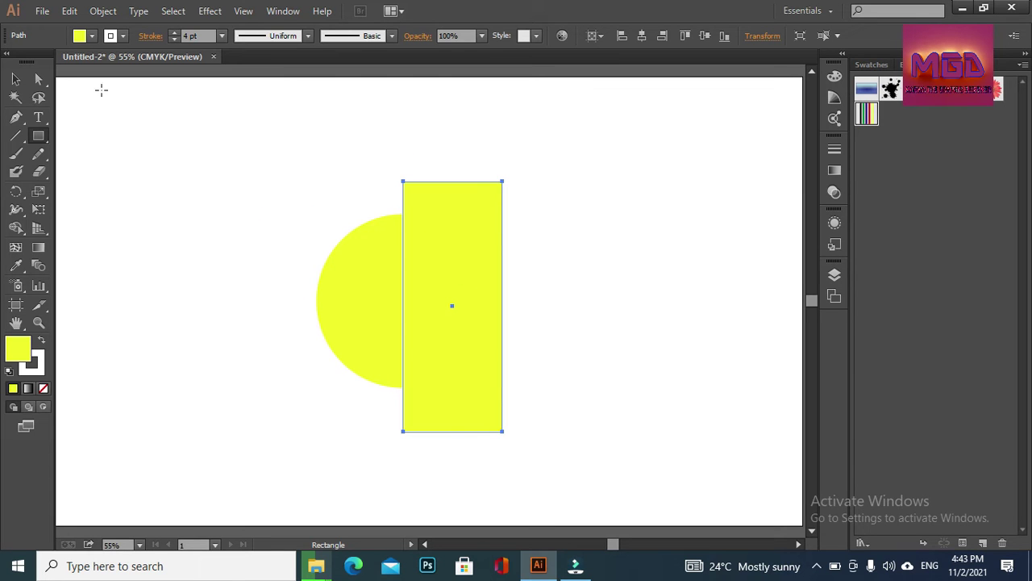
left_click(15, 78)
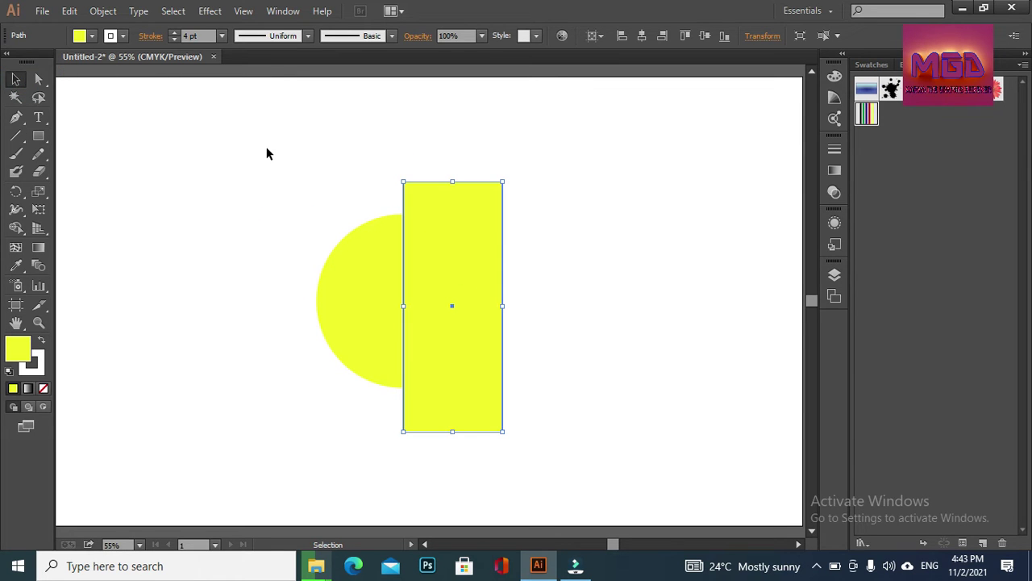
left_click_drag(267, 148, 510, 430)
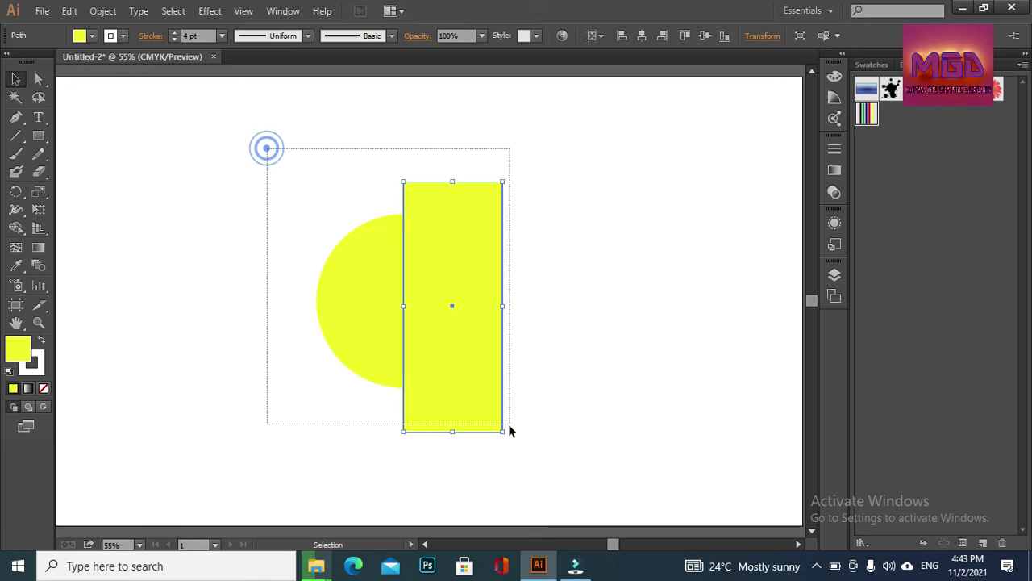
Divide the circle with the rectangle using Pathfinder and ungroup the pieces
left_click(282, 11)
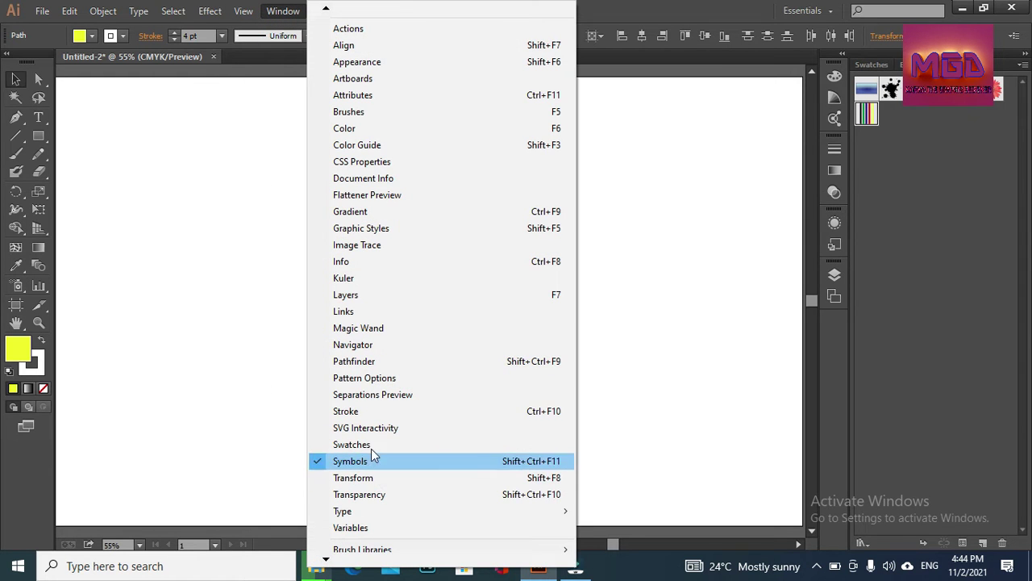
left_click(355, 361)
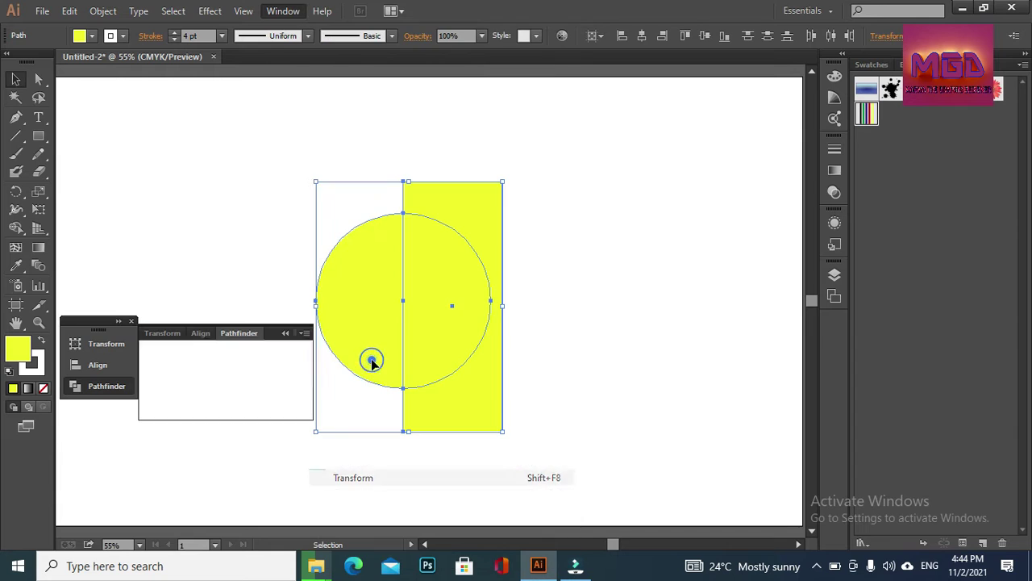
left_click(154, 406)
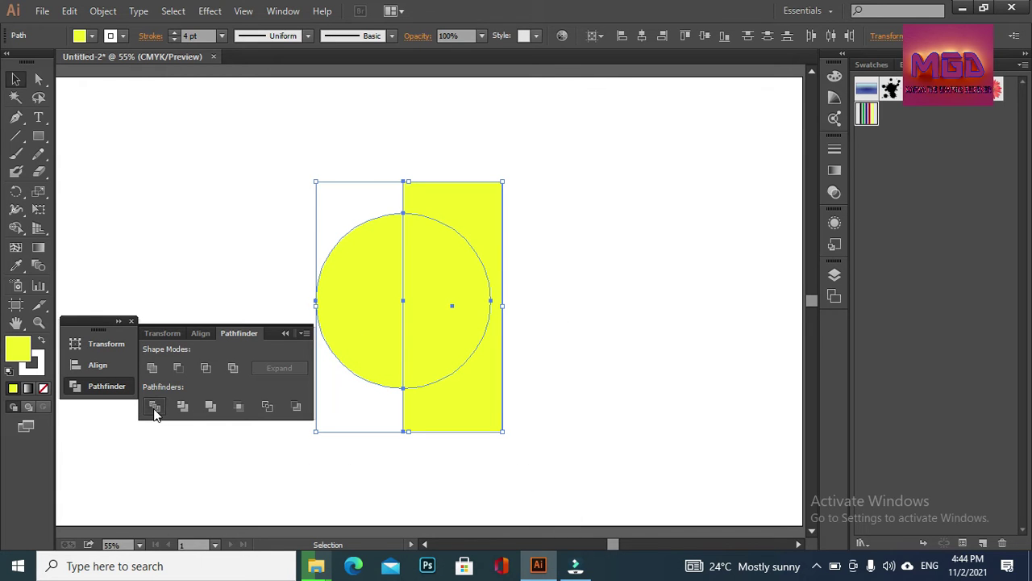
left_click(286, 333)
right_click(431, 261)
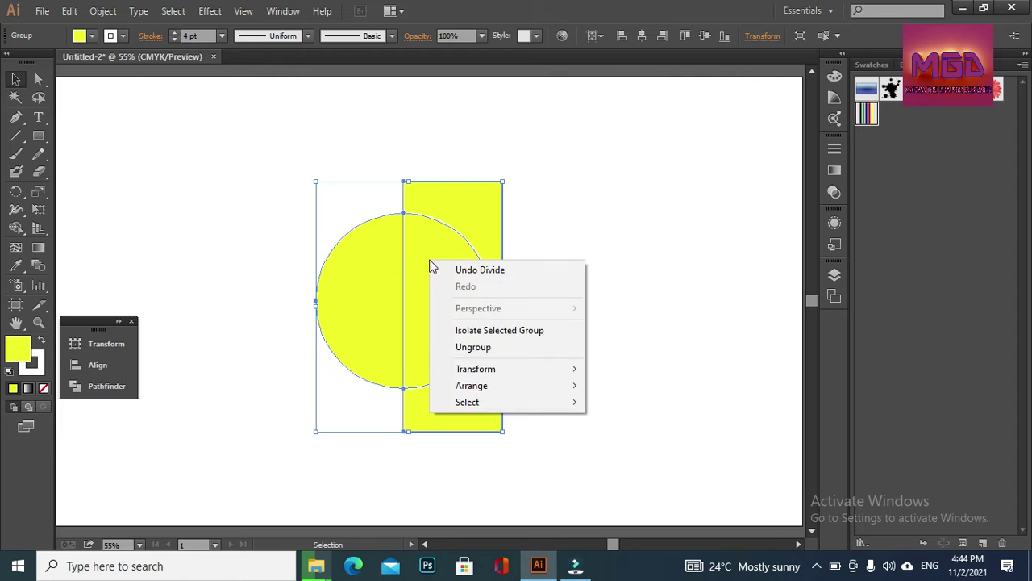
left_click(498, 348)
right_click(464, 324)
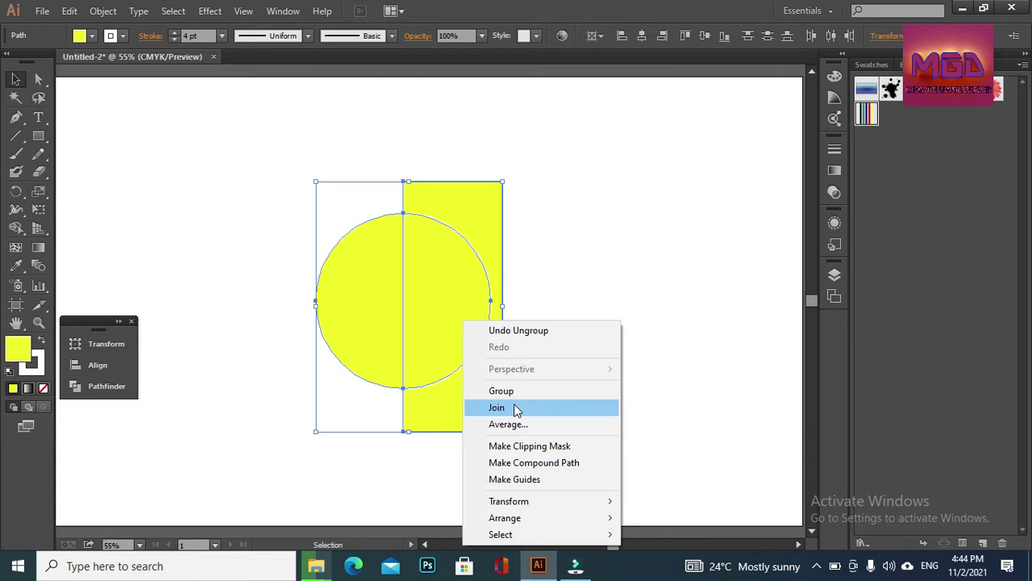
Remove the pieces' stroke, delete the right-side rectangle piece, and select the left half-circle
left_click(120, 35)
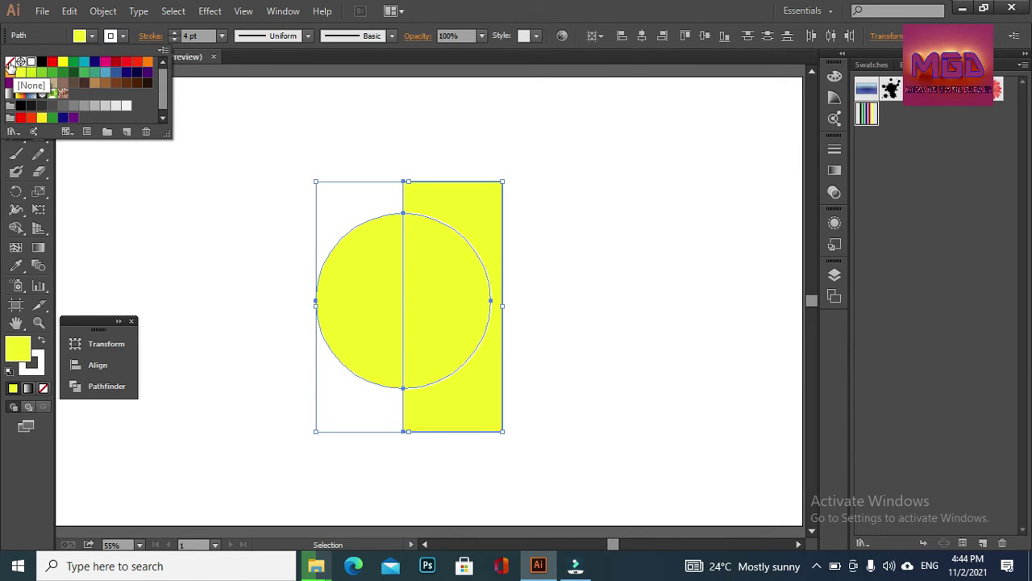
left_click(10, 62)
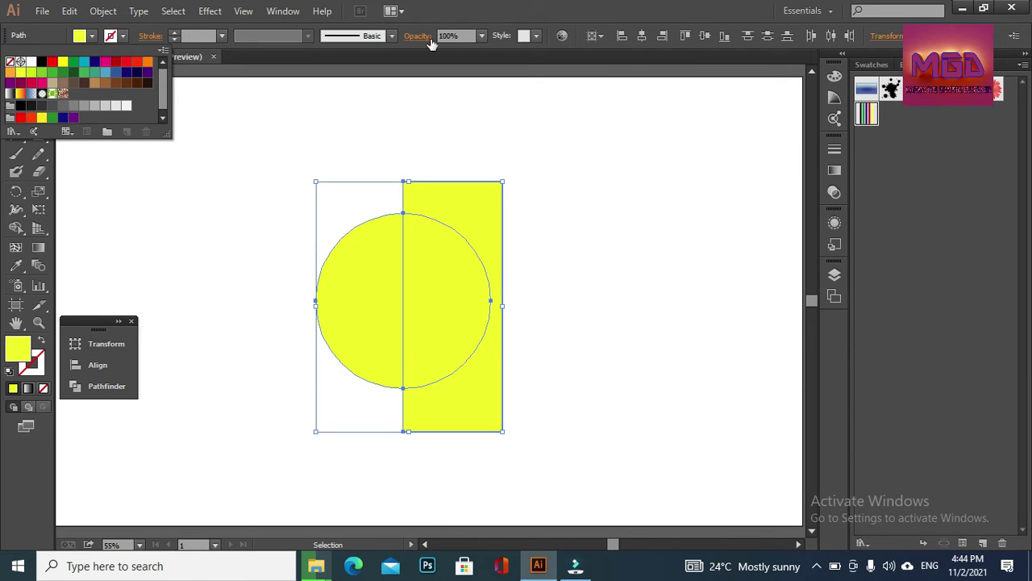
left_click(490, 139)
left_click(466, 147)
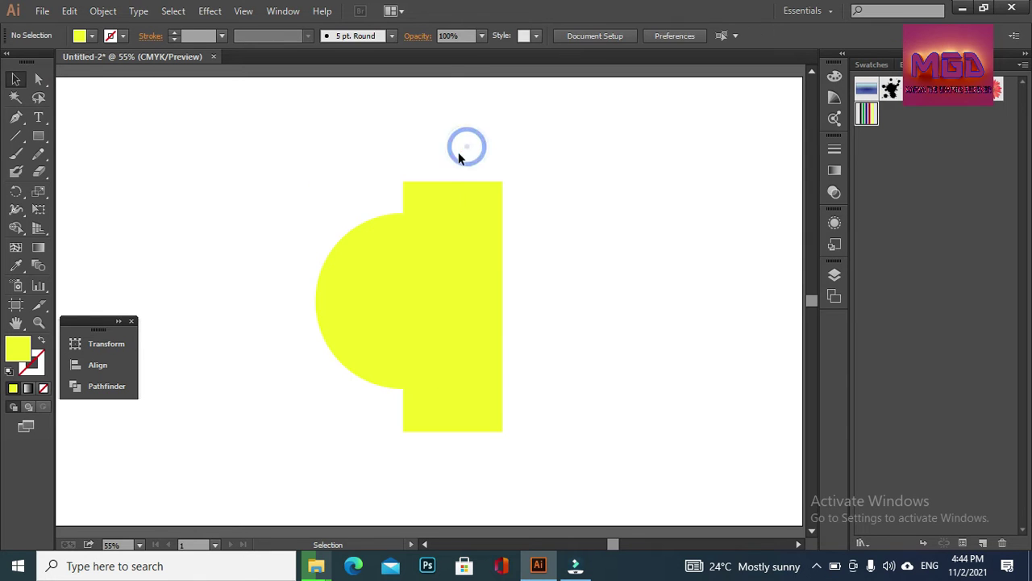
left_click_drag(442, 168, 495, 400)
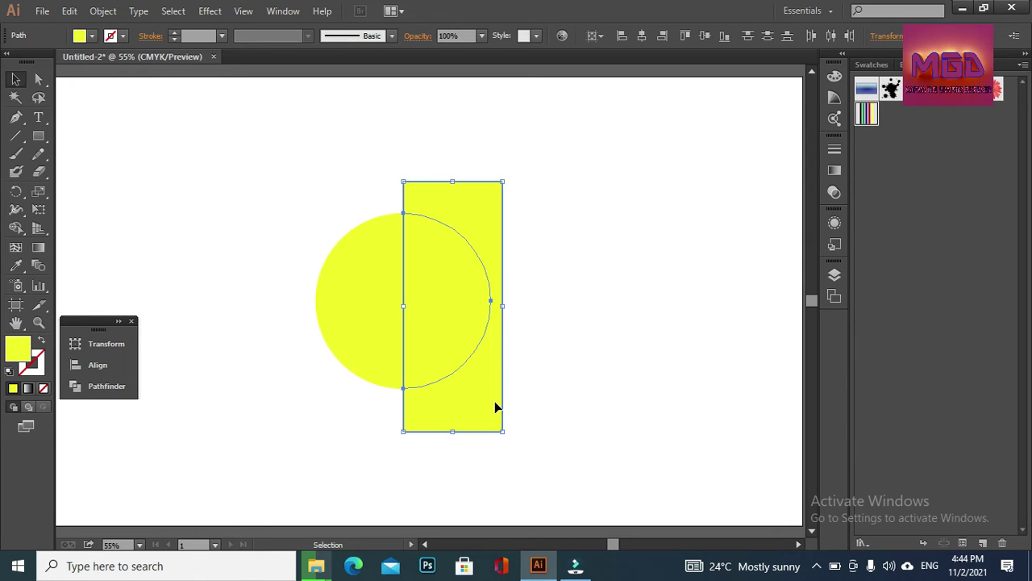
key("Delete")
left_click(366, 283)
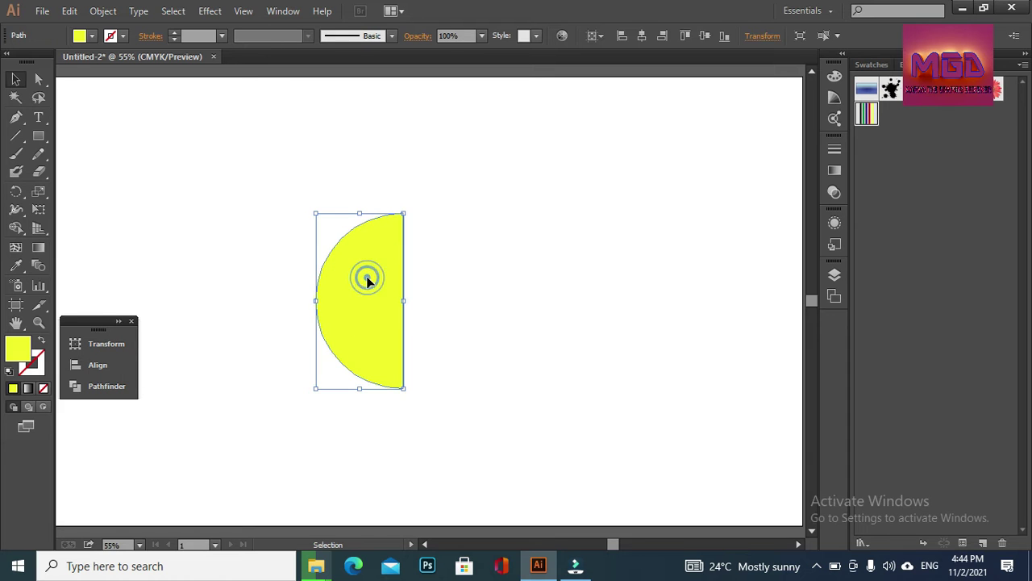
Apply 3D Revolve from the Right Edge with Preview and cap on
left_click(210, 11)
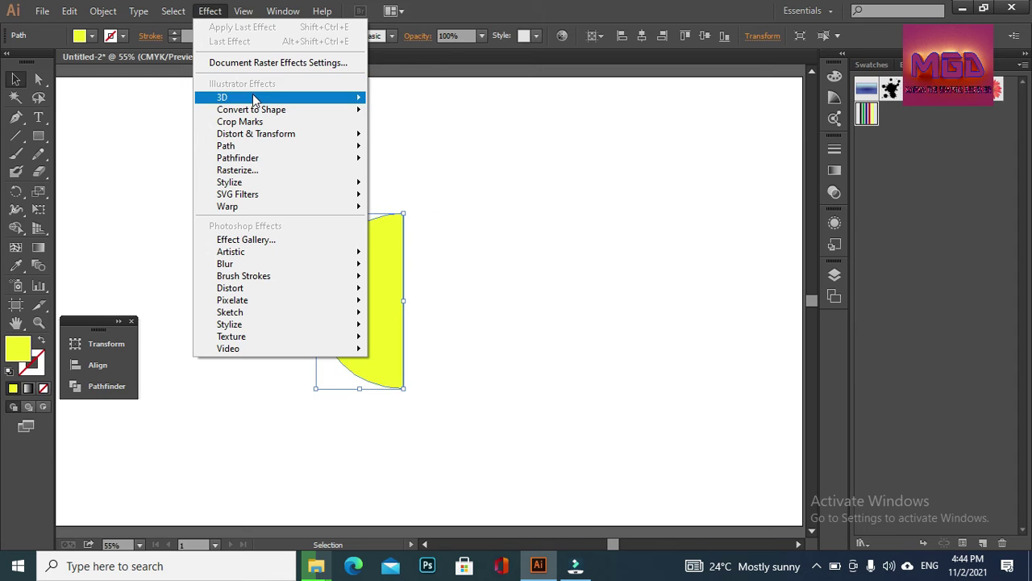
mouse_move(223, 96)
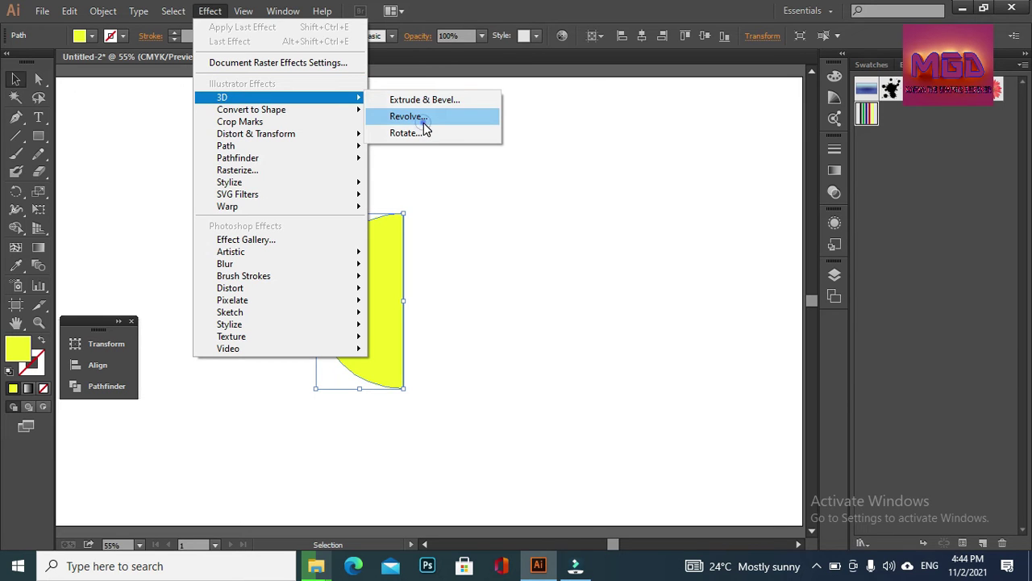
left_click(424, 121)
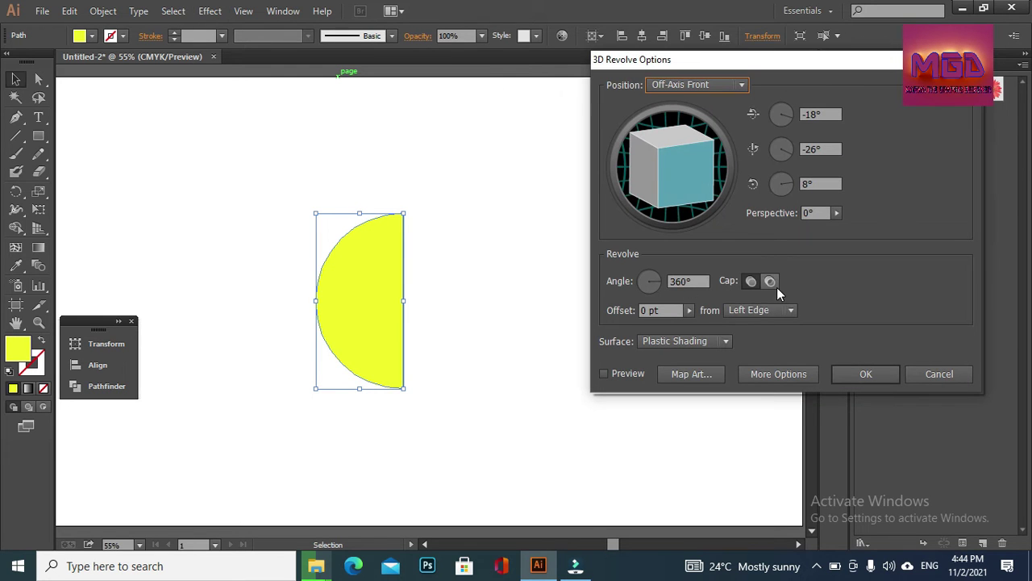
left_click(788, 312)
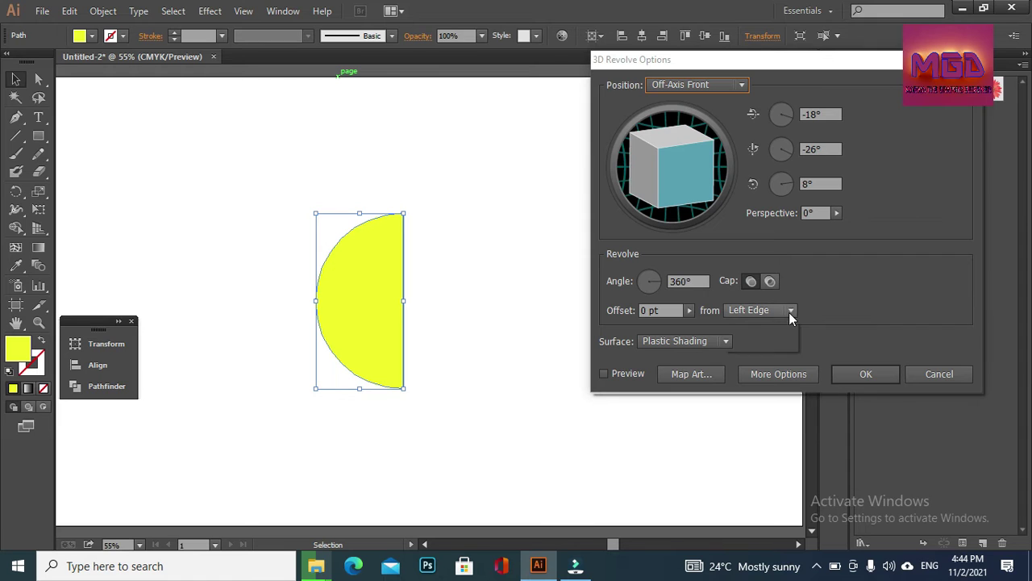
left_click(767, 339)
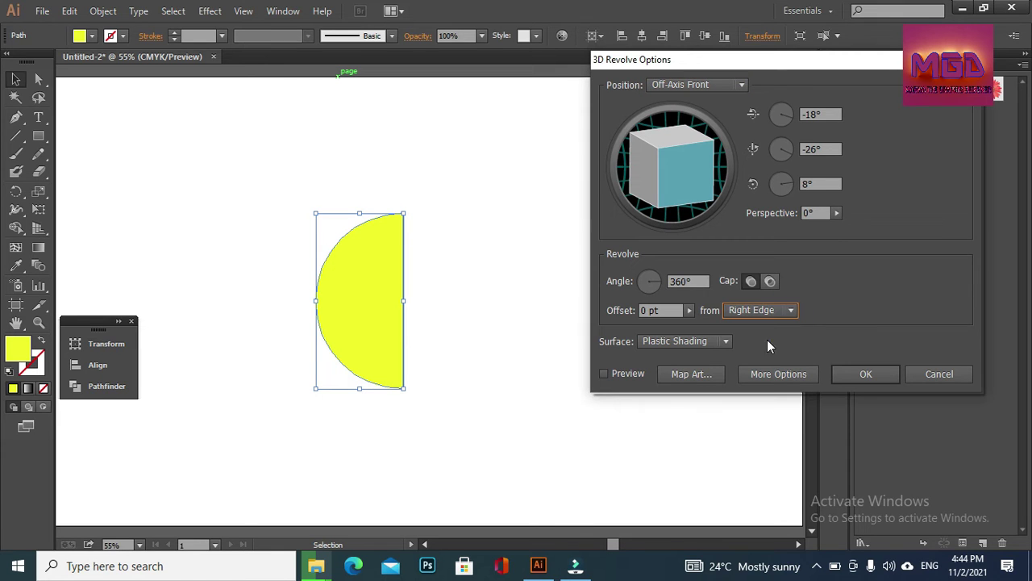
left_click(604, 371)
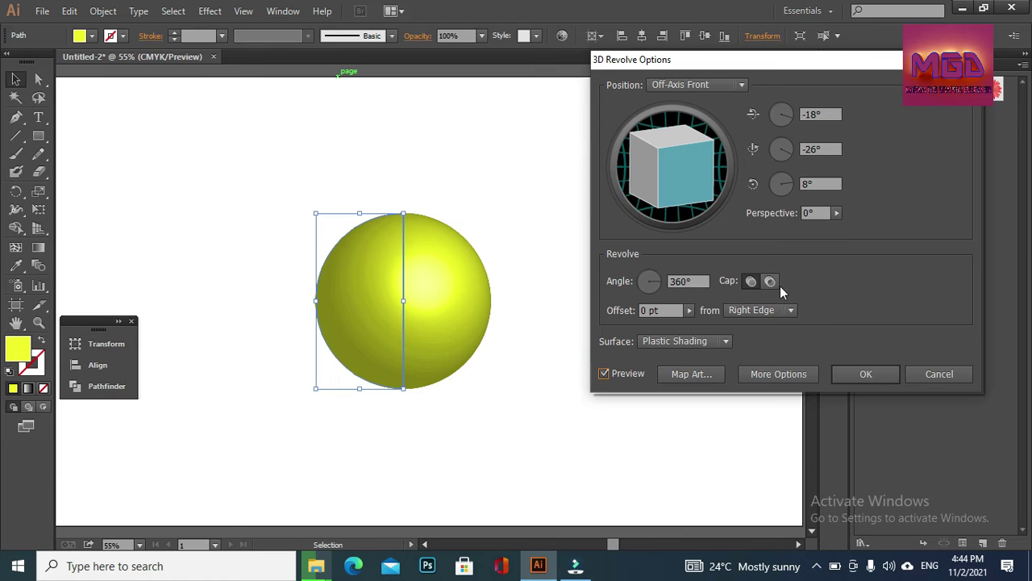
left_click(751, 281)
Set the sphere's position to Isometric Top and keep the axis offset at 0 pt
left_click(699, 88)
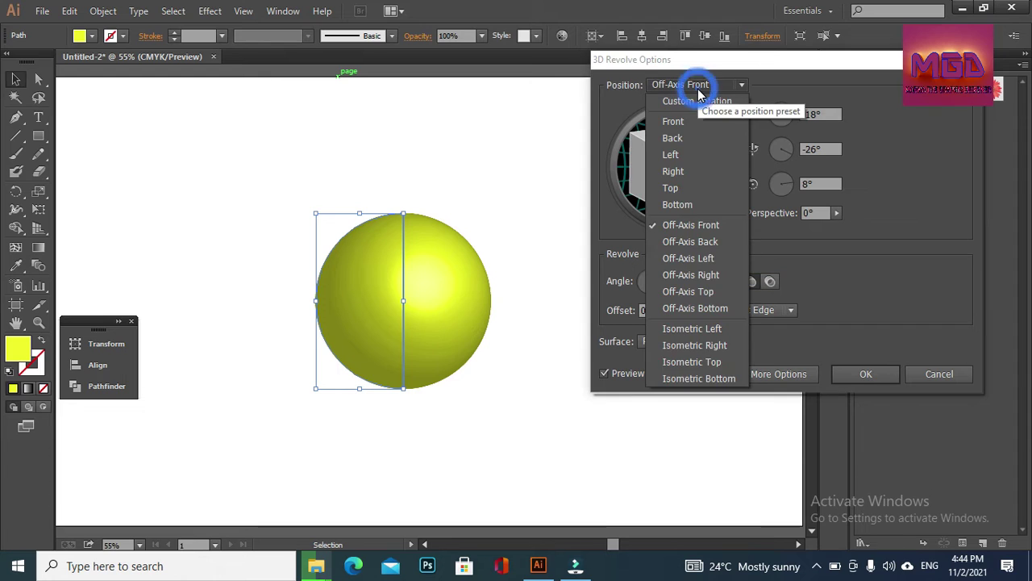
left_click(704, 362)
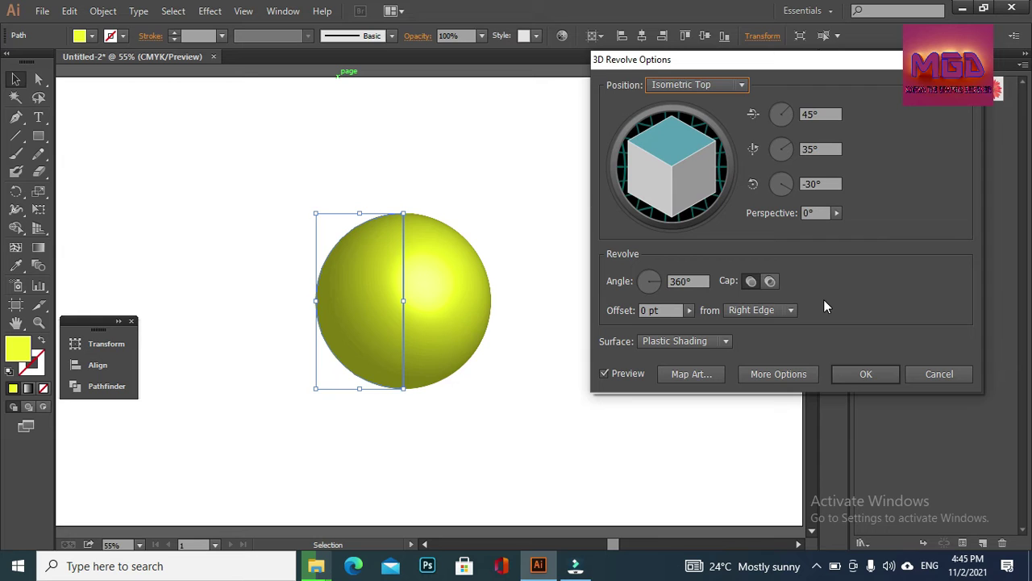
left_click(690, 311)
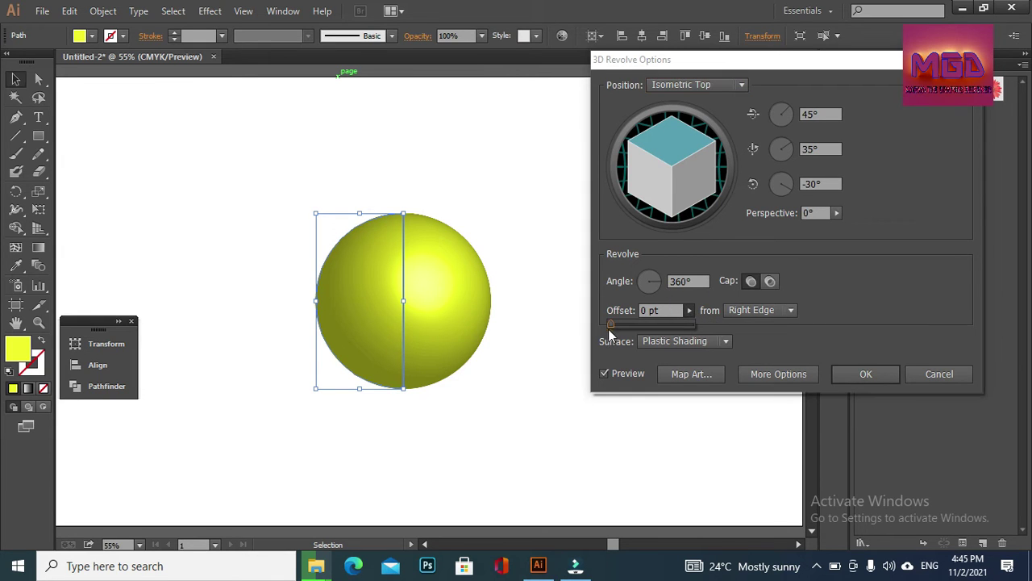
left_click_drag(611, 321, 621, 321)
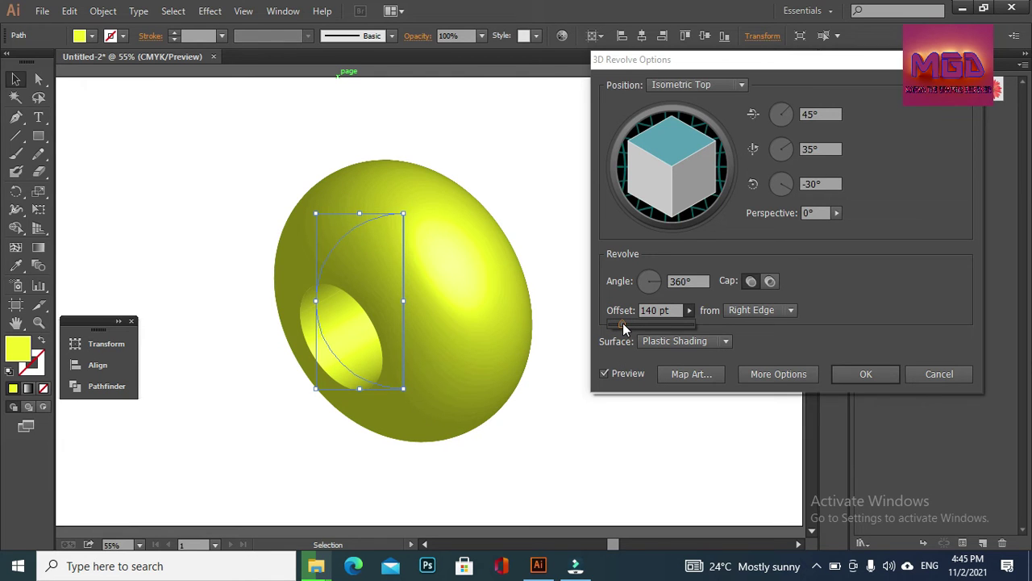
left_click_drag(622, 324, 609, 325)
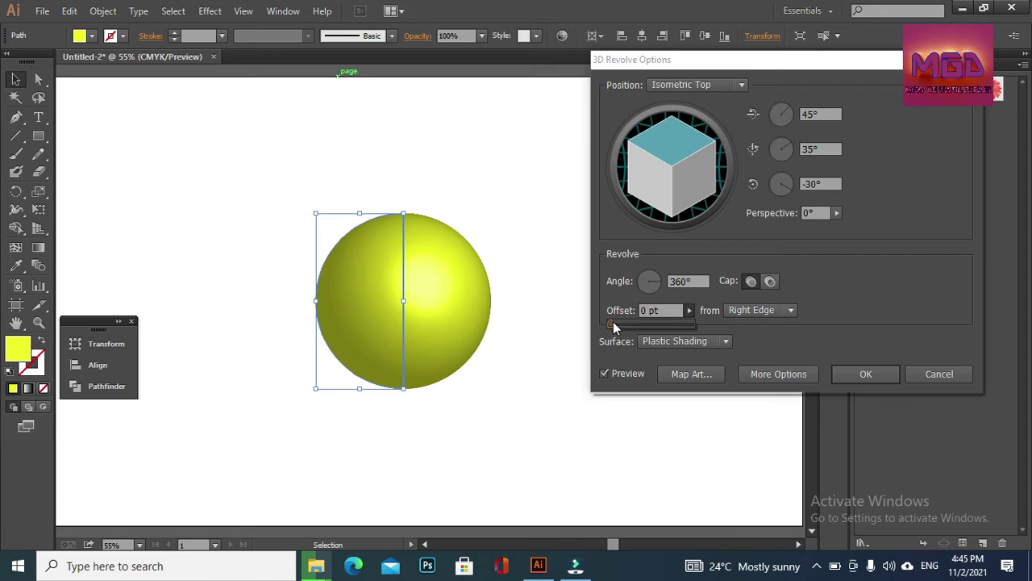
left_click(715, 376)
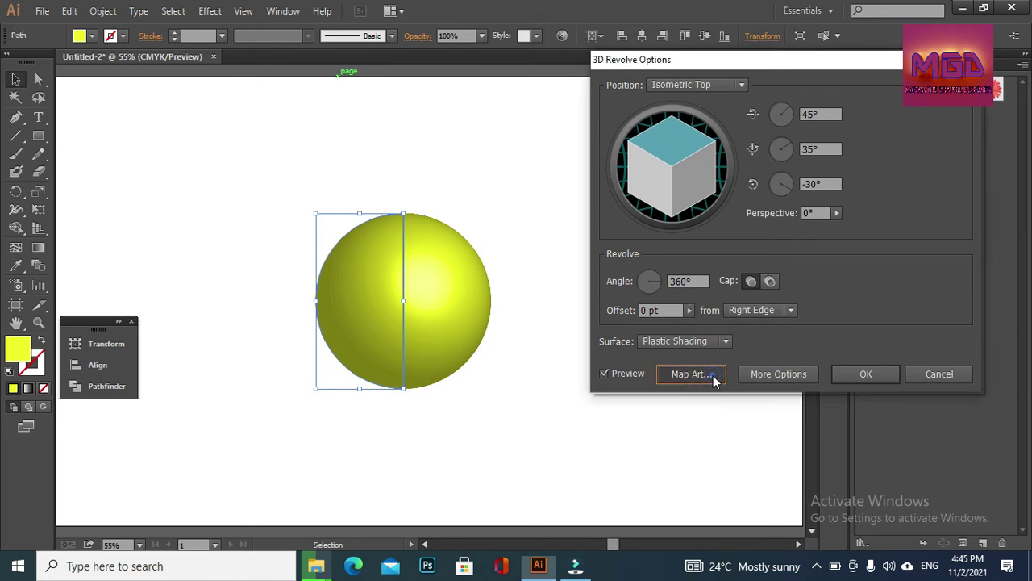
Map the 'New Symbol' stripes onto the sphere with Scale to Fit and apply the 3D Revolve
left_click(688, 92)
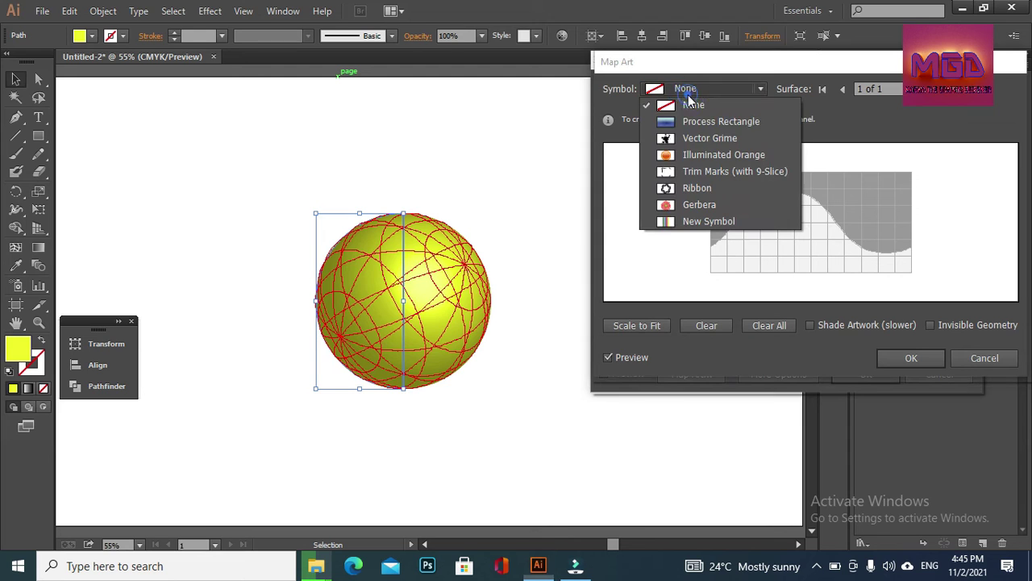
left_click(697, 223)
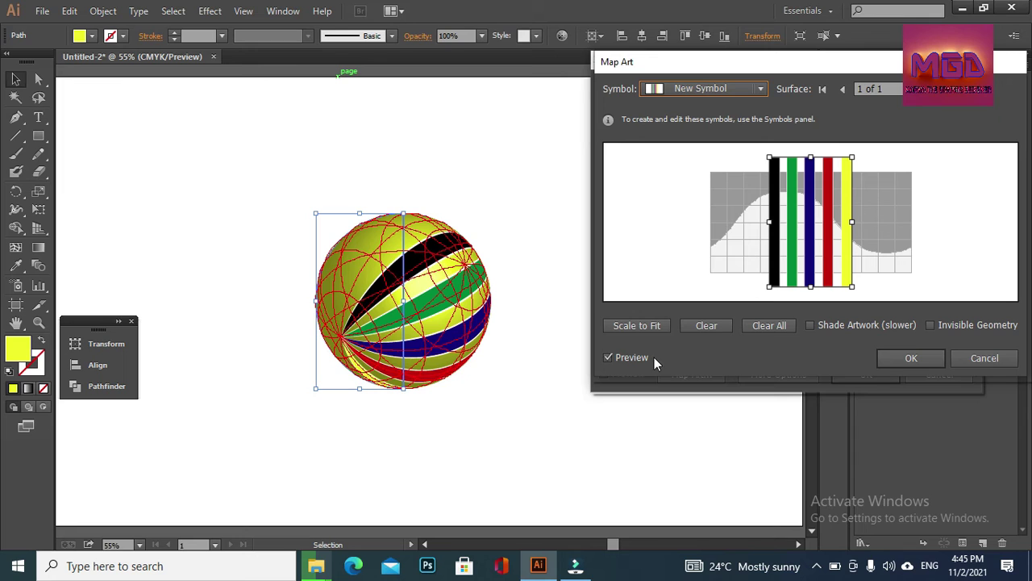
left_click(635, 328)
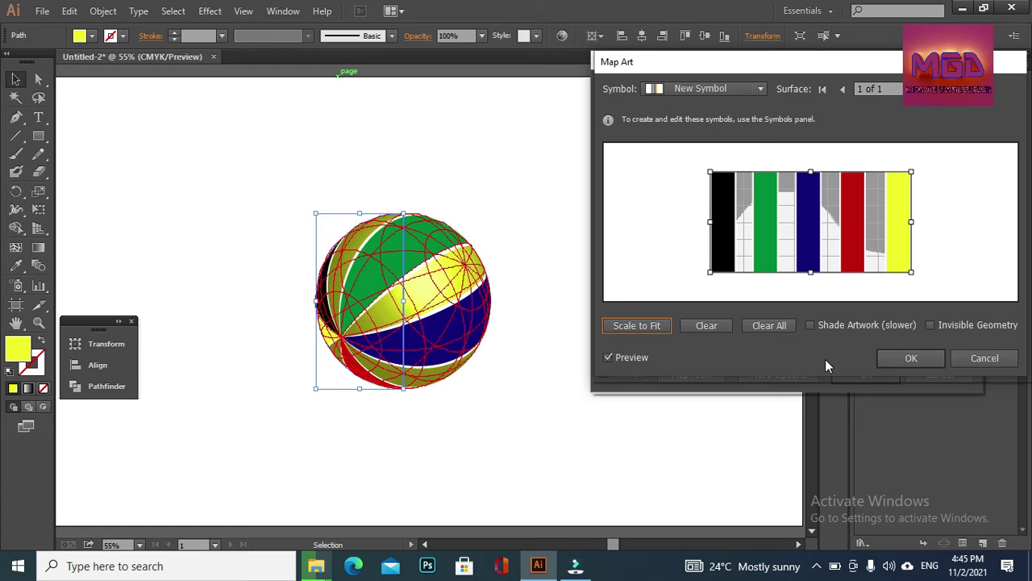
left_click(918, 357)
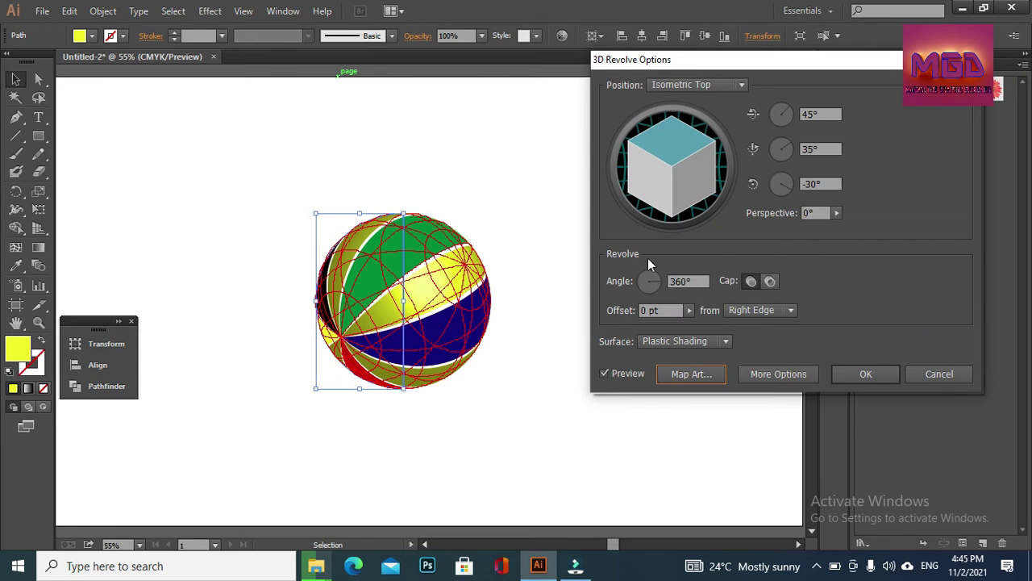
left_click(851, 373)
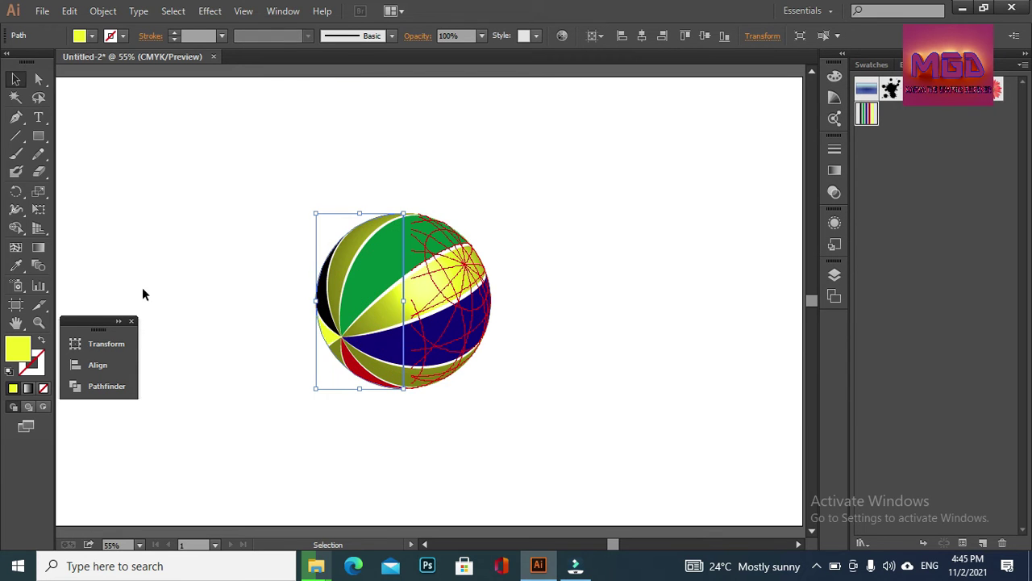
left_click(120, 323)
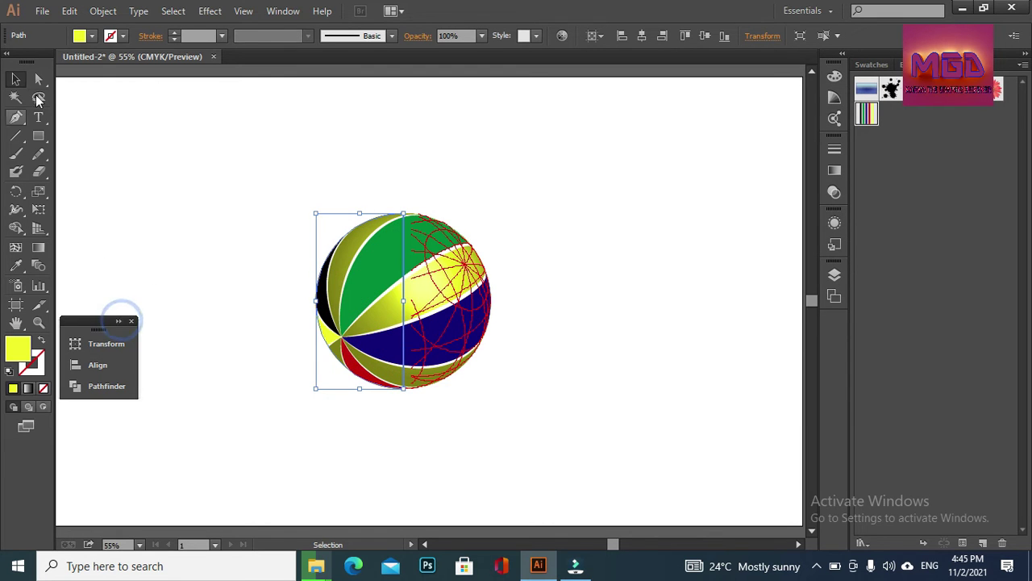
left_click(230, 169)
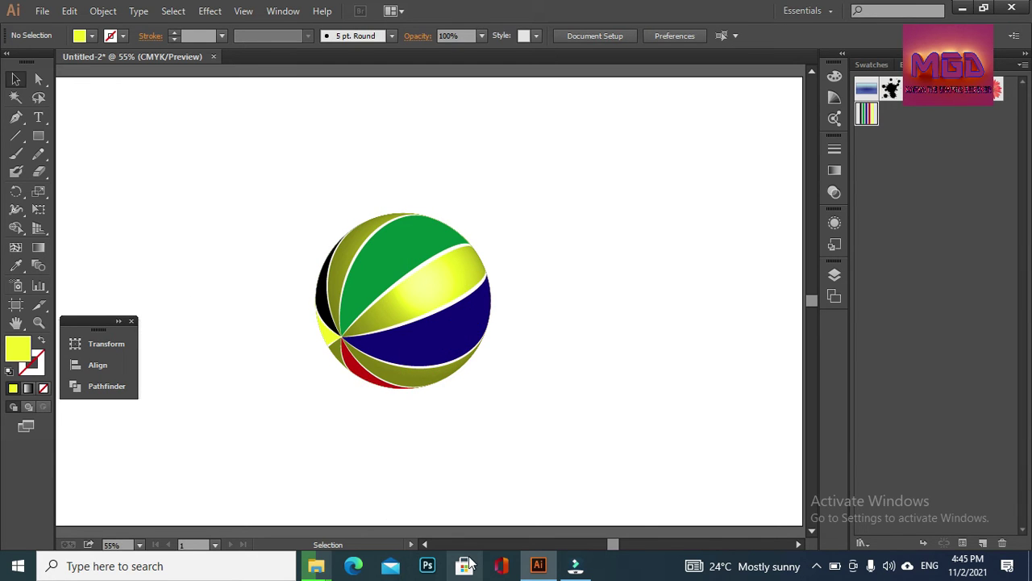
left_click_drag(613, 546, 609, 547)
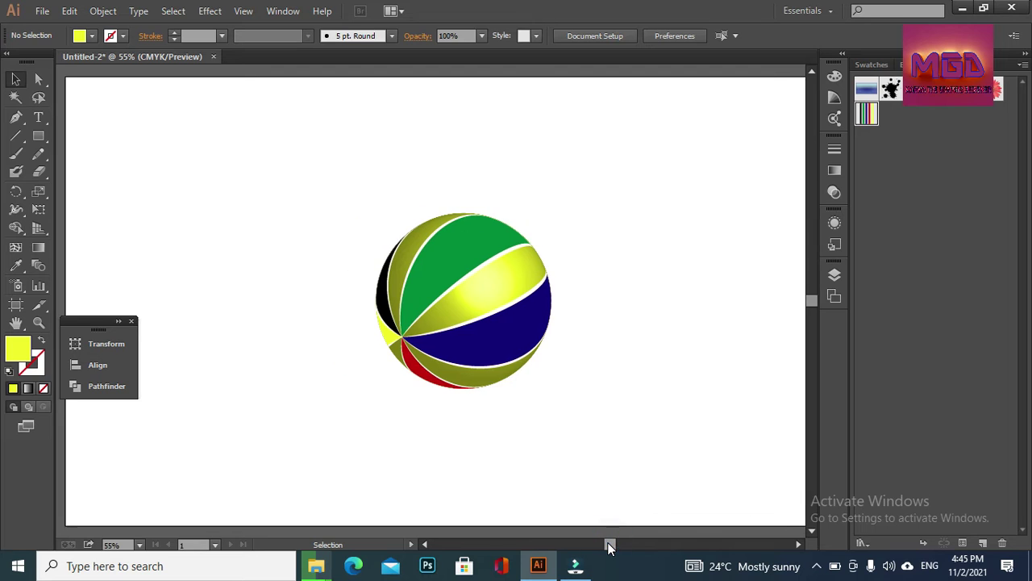
left_click(37, 139)
Draw a yellow rectangle that covers the whole artboard
left_click(63, 135)
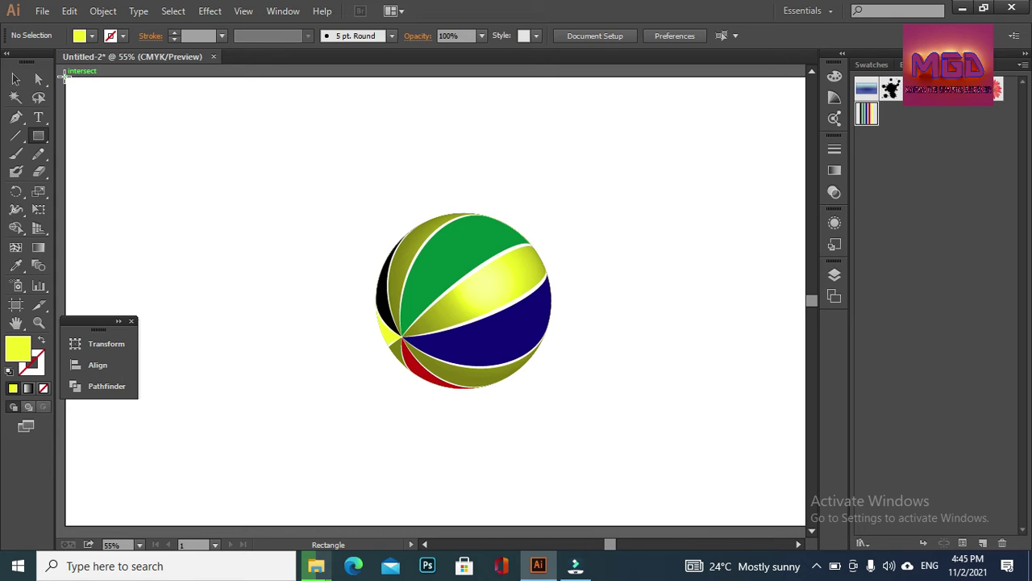
mouse_move(65, 73)
left_mouse_down()
mouse_move(746, 501)
mouse_move(758, 483)
mouse_move(829, 520)
mouse_move(527, 523)
mouse_move(550, 524)
left_mouse_up()
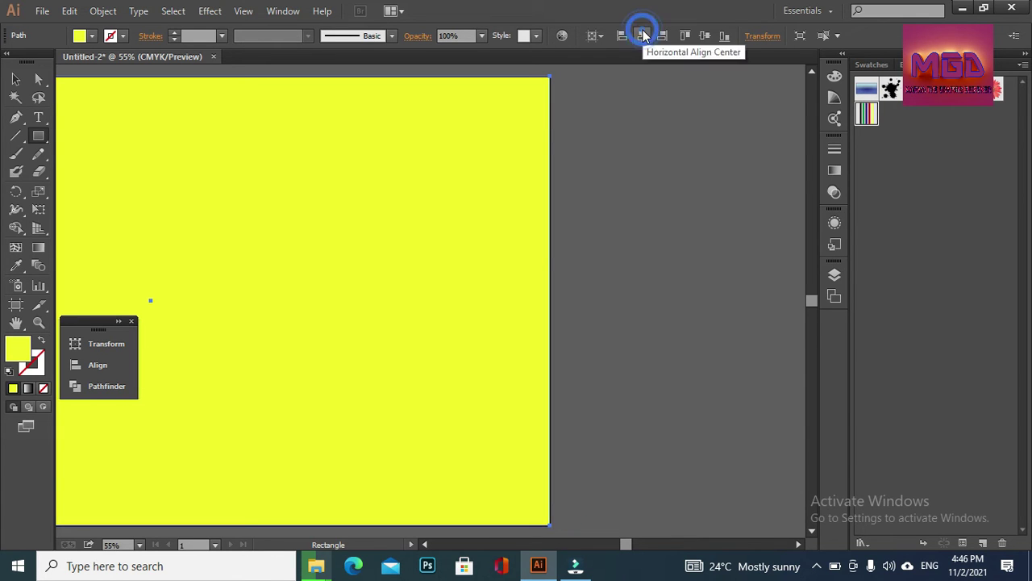
left_click(703, 36)
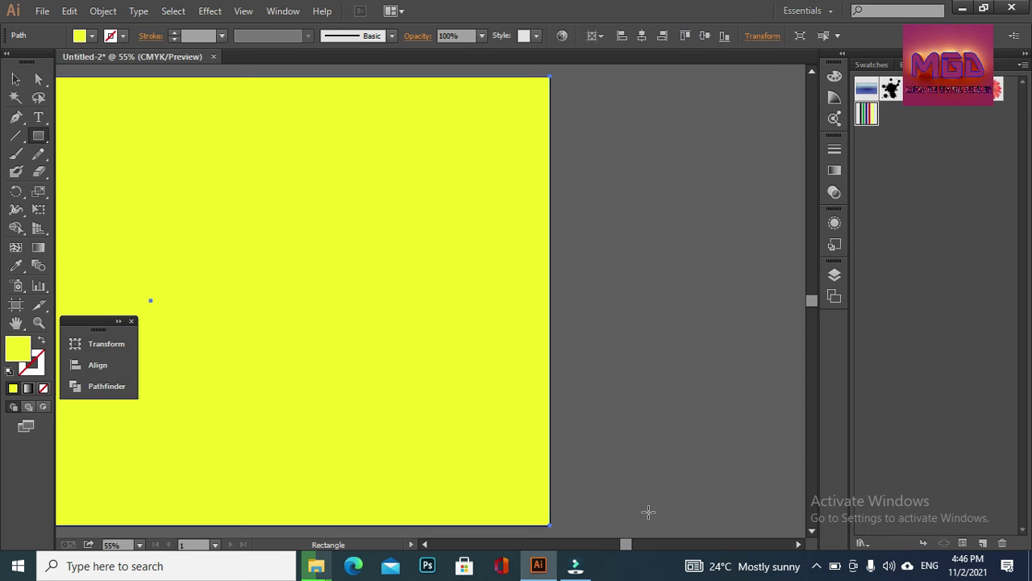
left_click_drag(625, 544, 621, 545)
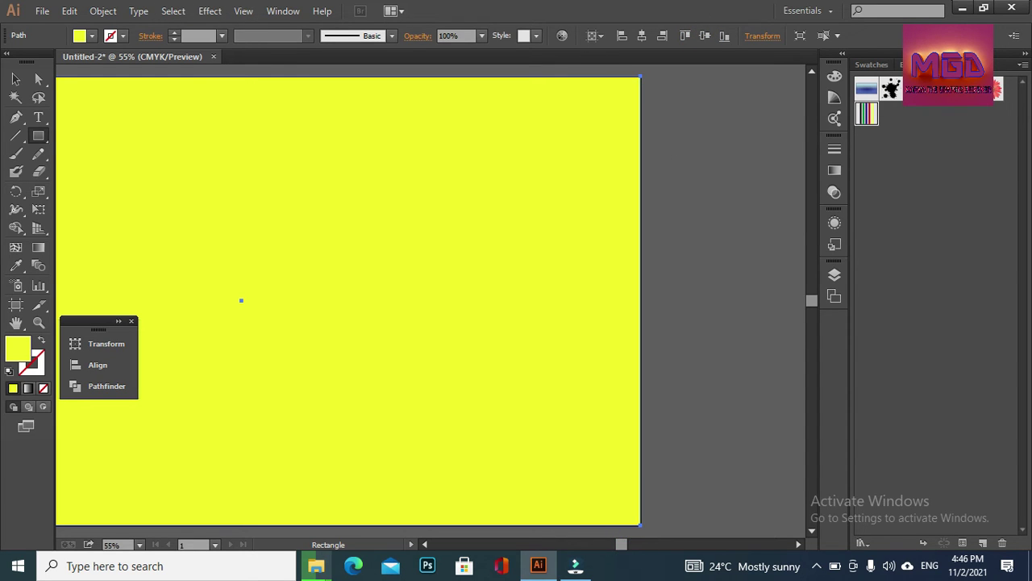
Collapse the side panels and send the rectangle behind the beach ball
left_click(843, 53)
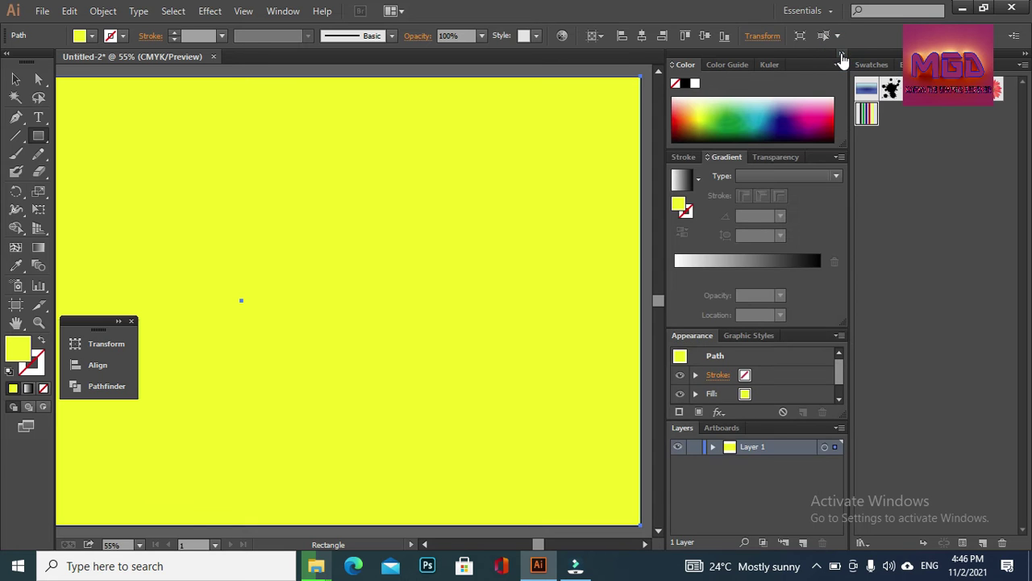
left_click(843, 55)
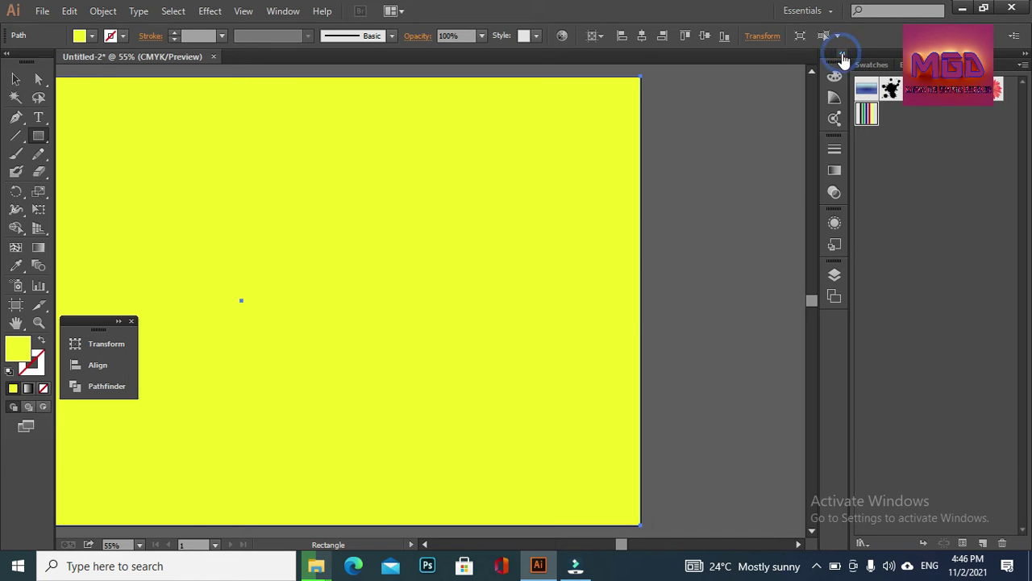
left_click(1024, 56)
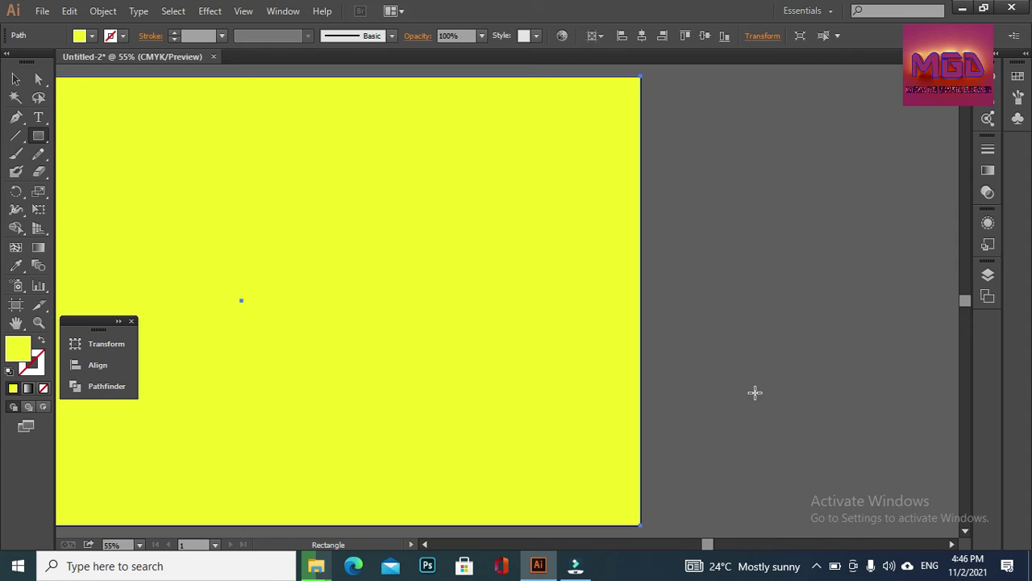
mouse_move(711, 547)
left_mouse_down()
mouse_move(684, 545)
mouse_move(695, 546)
left_mouse_up()
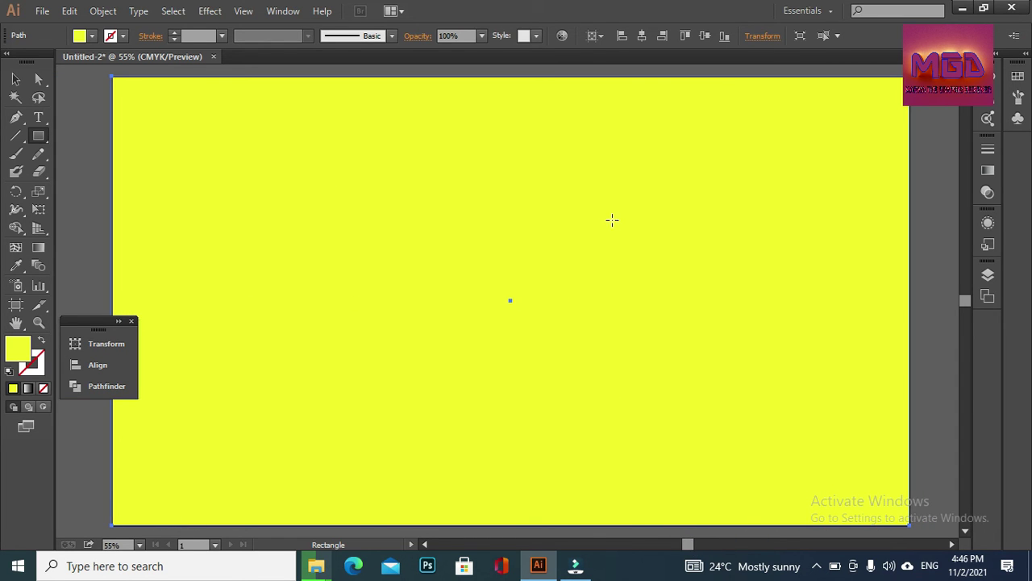
right_click(584, 238)
mouse_move(628, 453)
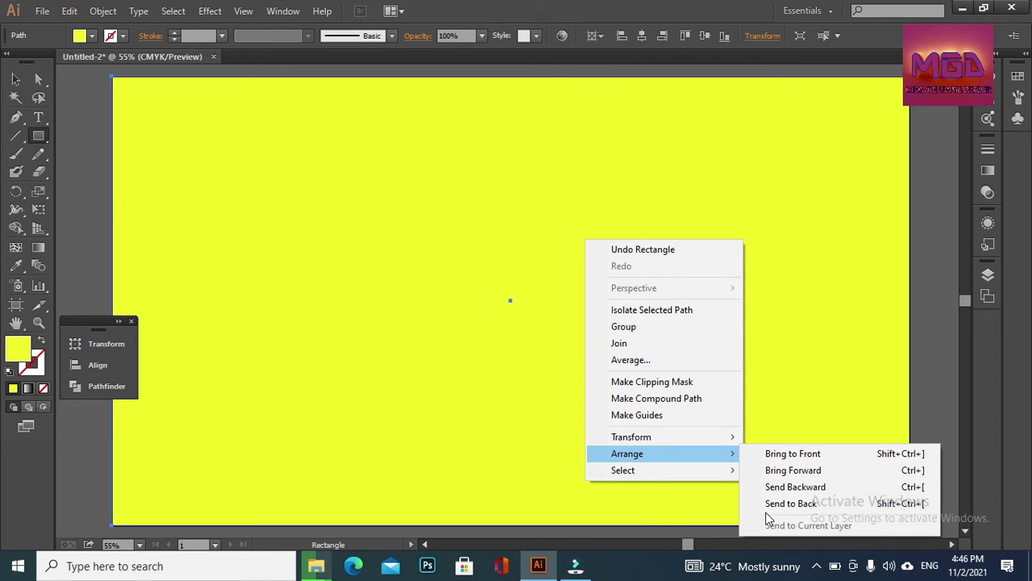
left_click(765, 503)
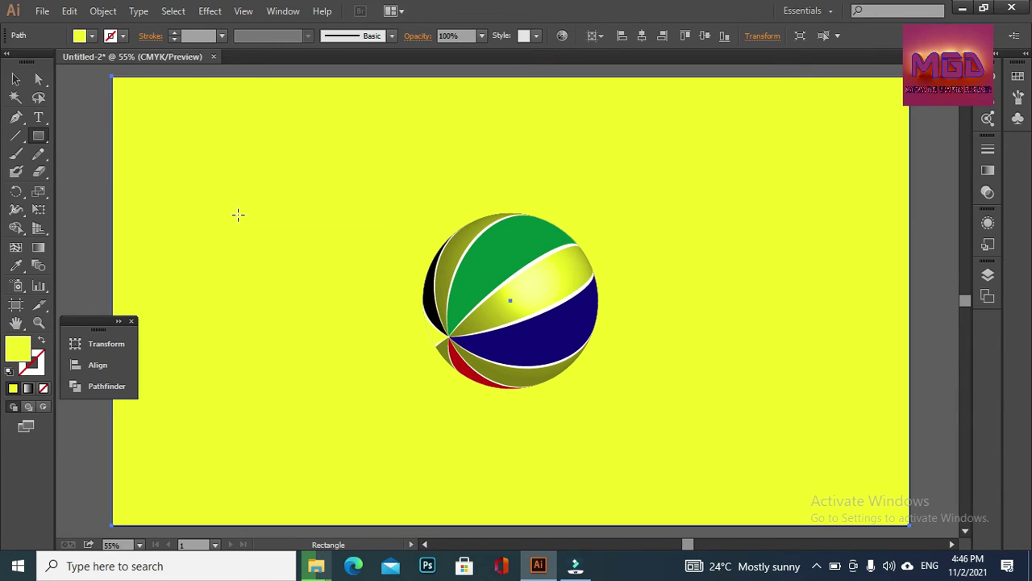
Give the background rectangle a radial gradient fill
left_click(28, 388)
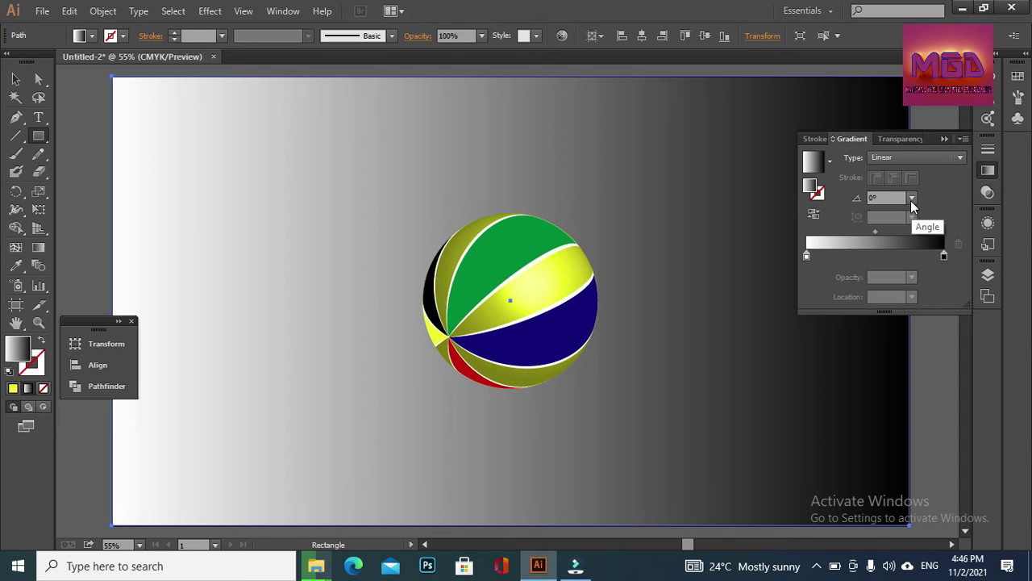
left_click(912, 200)
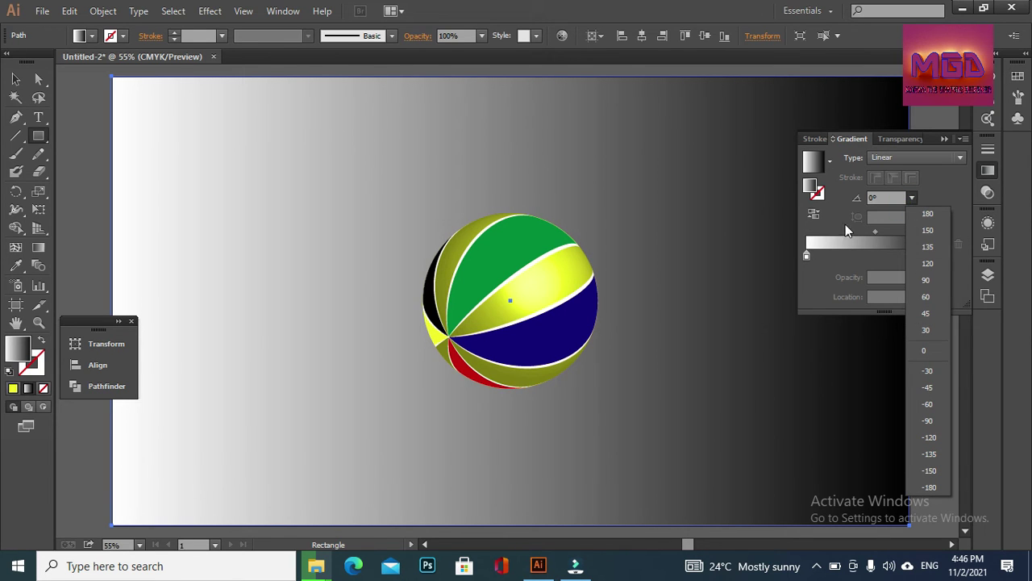
left_click(840, 208)
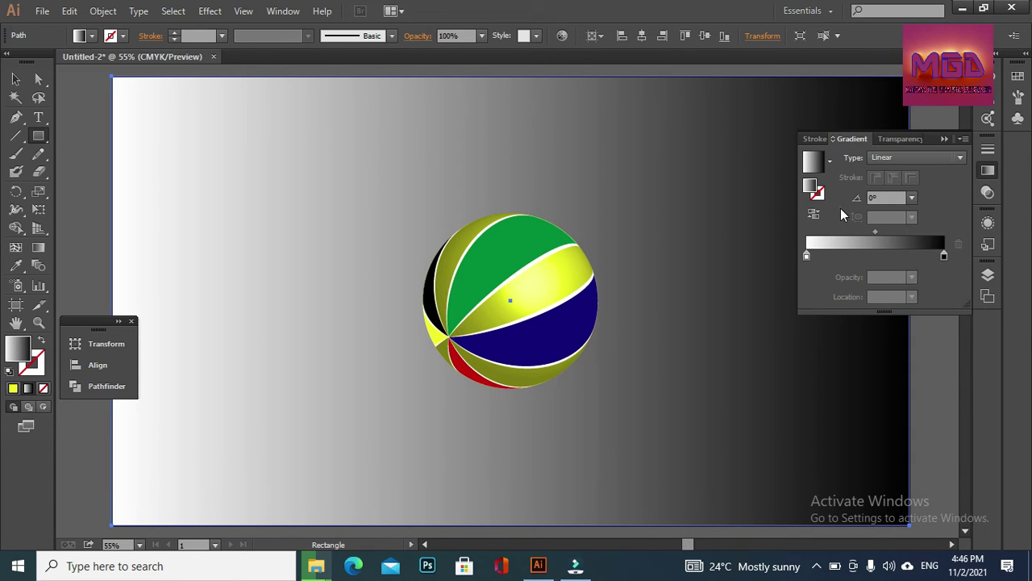
left_click(933, 157)
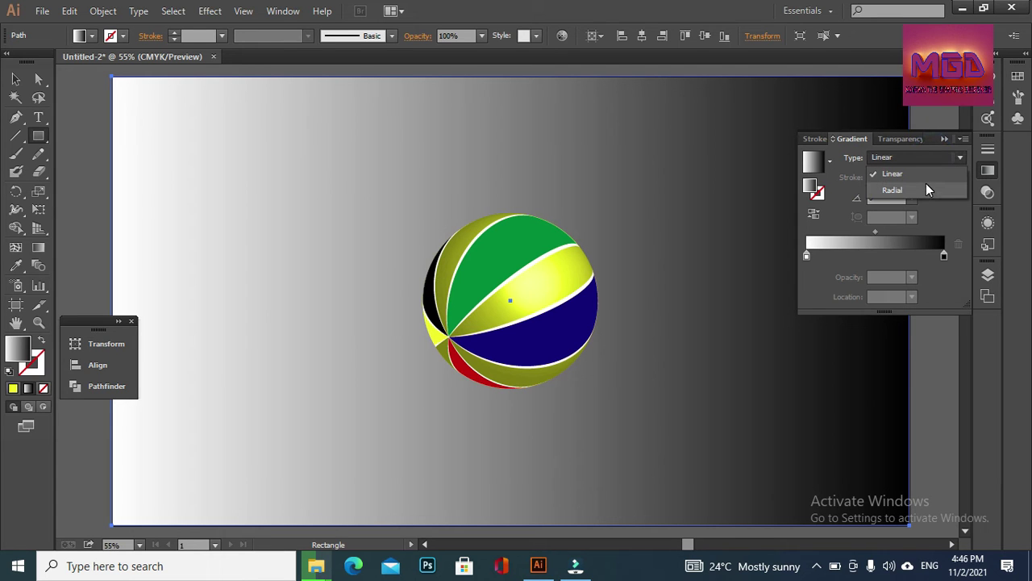
left_click(926, 187)
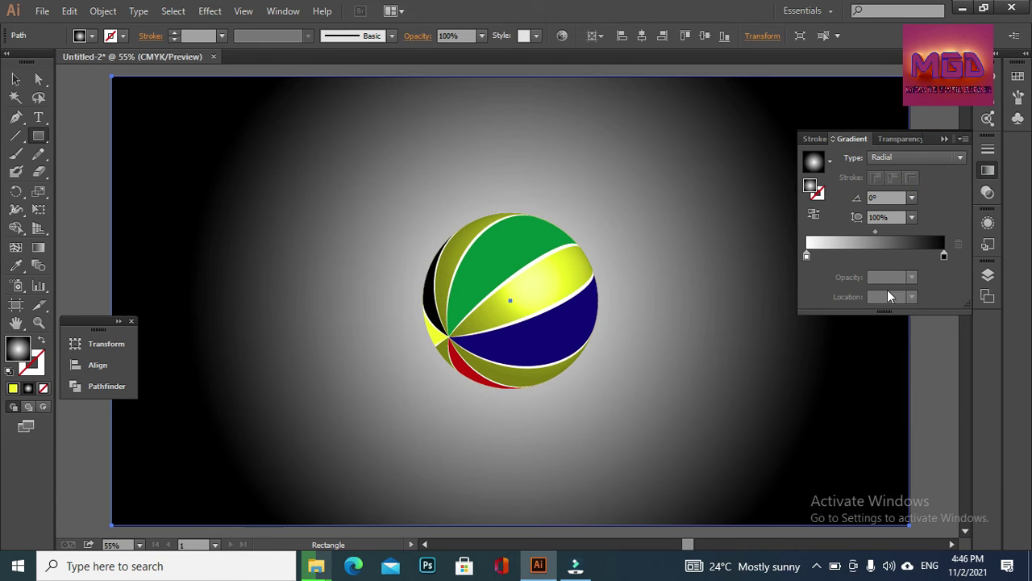
Set the left gradient stop colour to orange
double_click(806, 256)
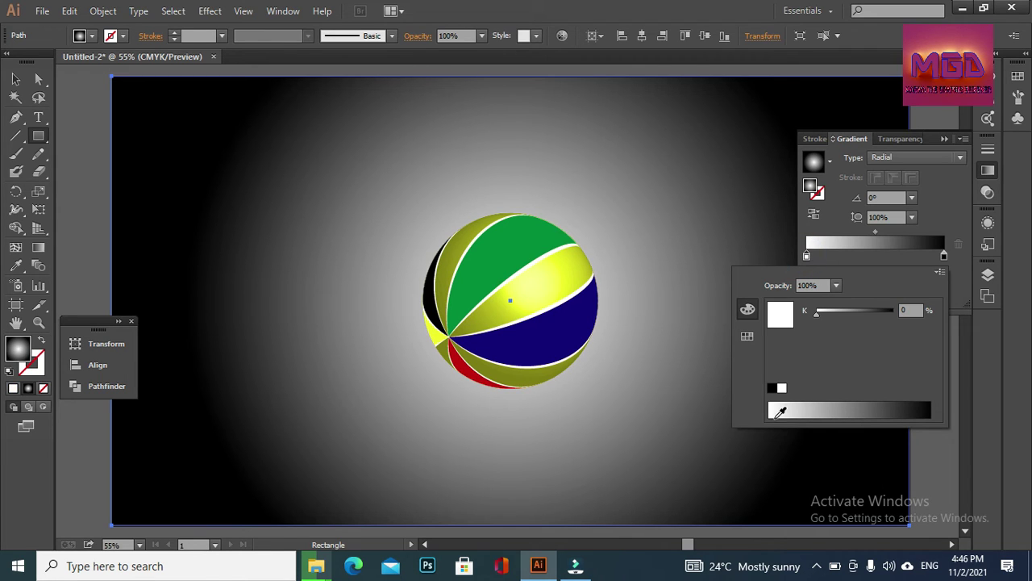
left_click(746, 336)
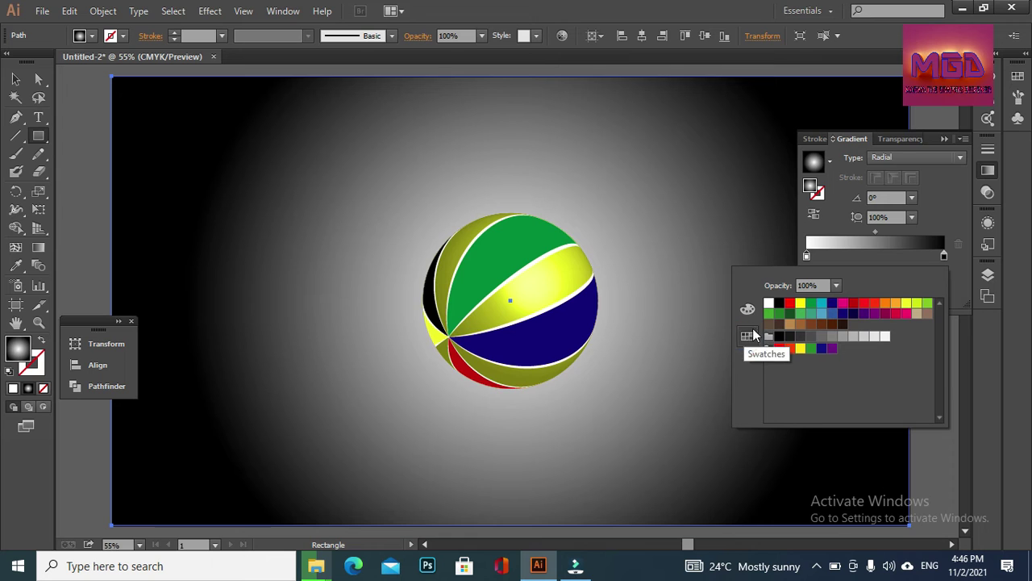
left_click(800, 305)
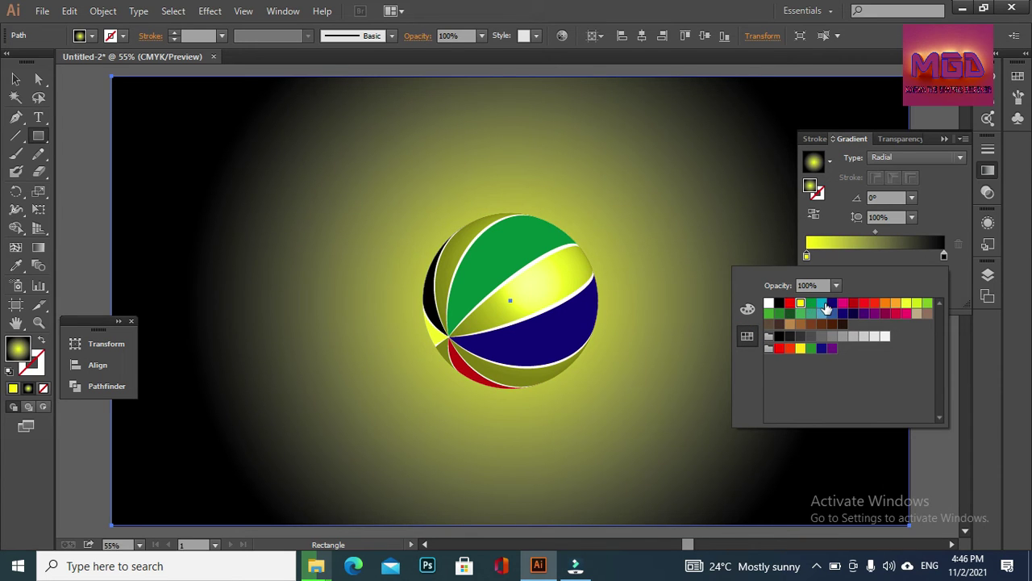
left_click(895, 305)
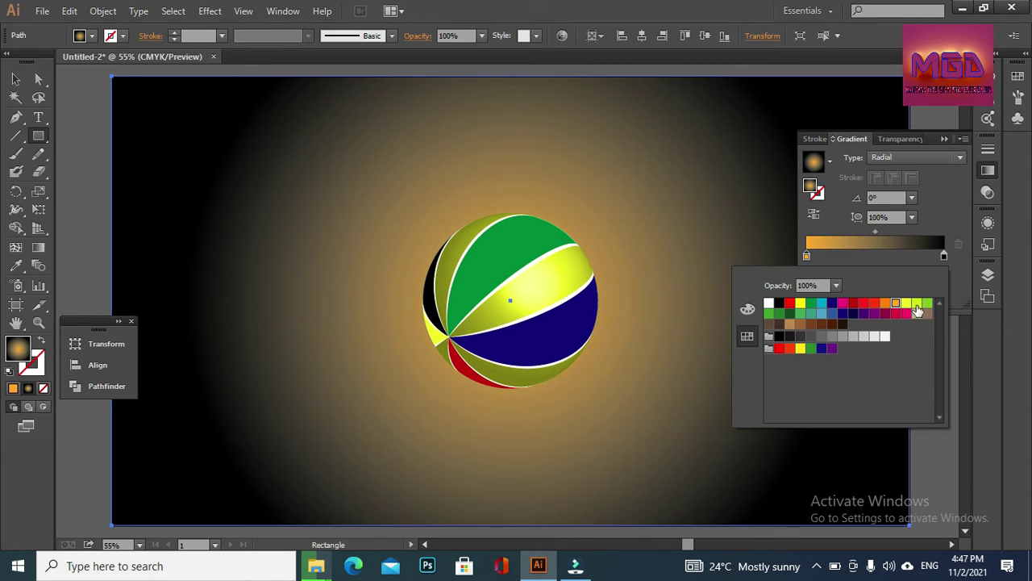
left_click(921, 468)
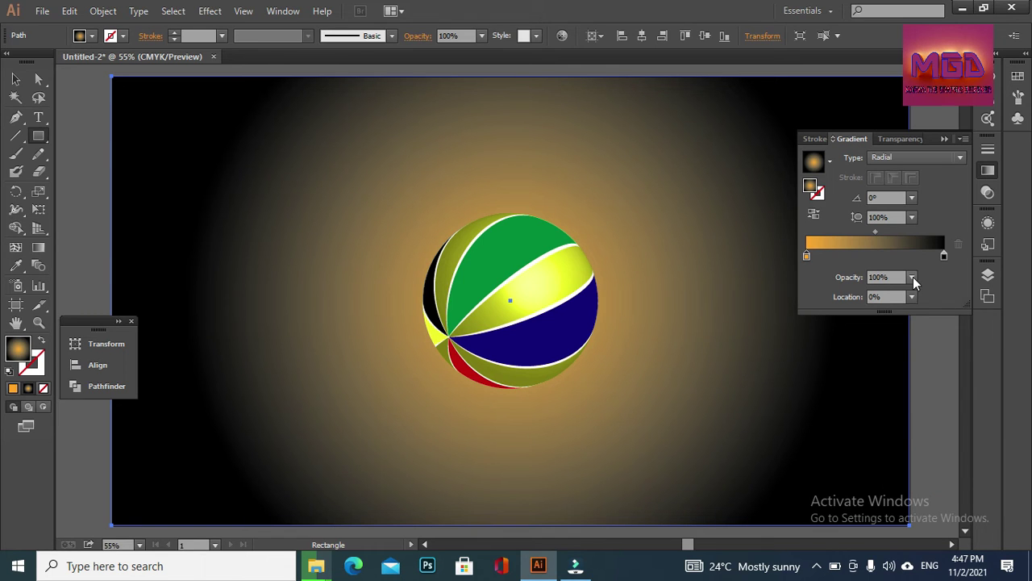
Make the right stop yellow-green and drag the midpoint right to widen the orange centre
left_click(945, 256)
double_click(945, 256)
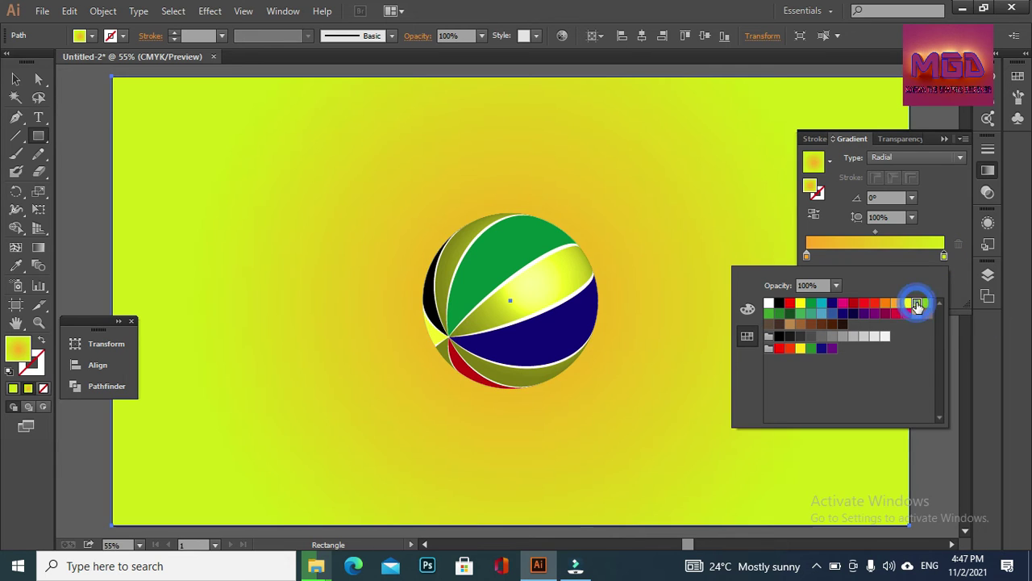
left_click(916, 305)
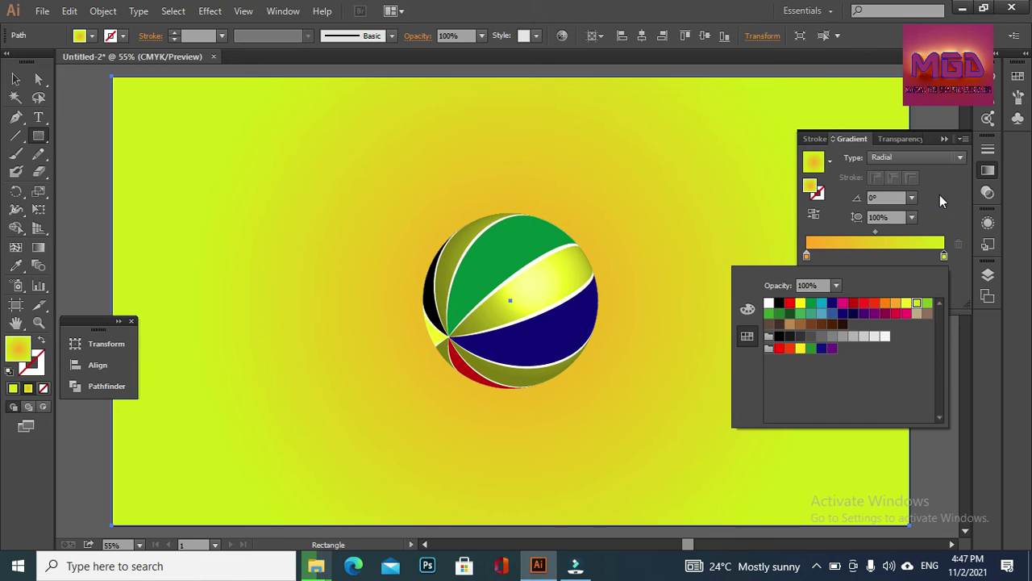
left_click(910, 260)
left_click_drag(876, 232, 910, 231)
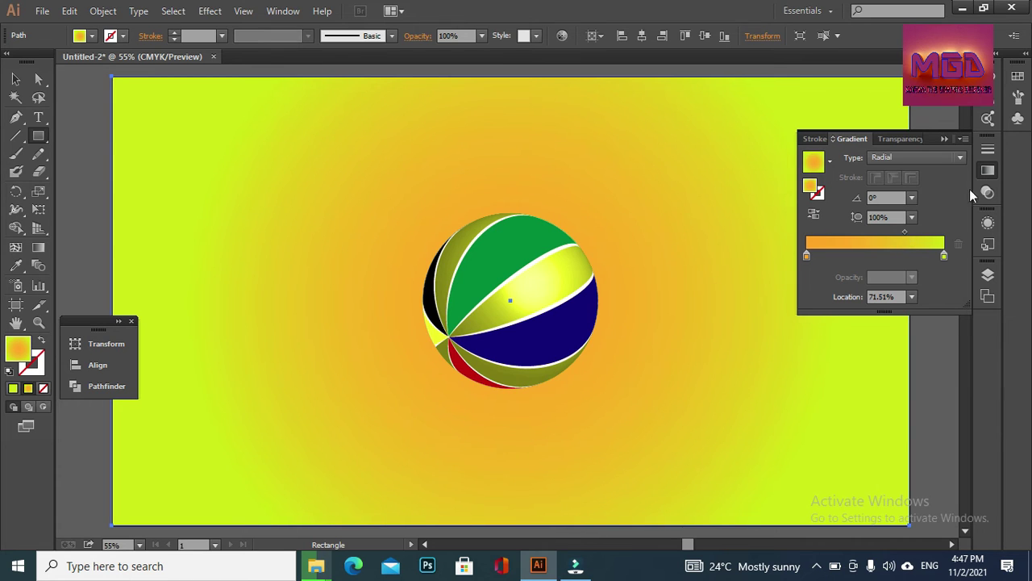
left_click(939, 138)
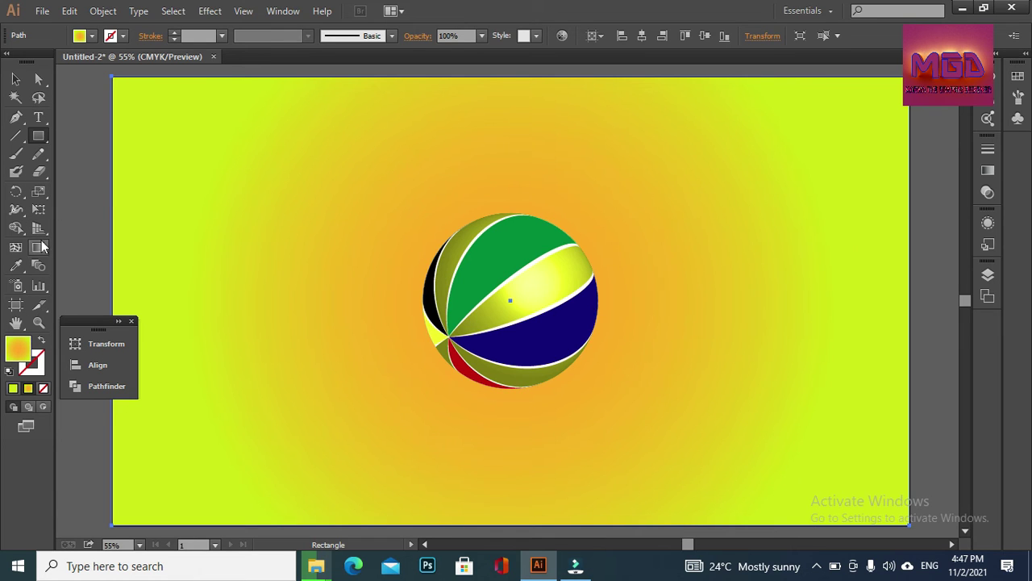
Add 'THE TOY BALL' text below the ball and scale it up to about 95 pt
left_click(38, 117)
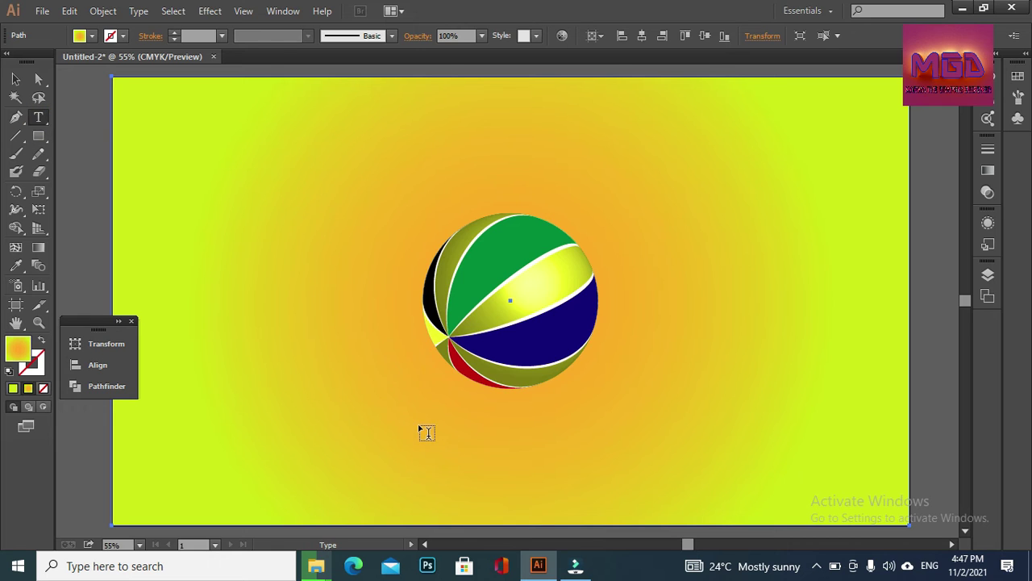
key("ctrl+shift+a")
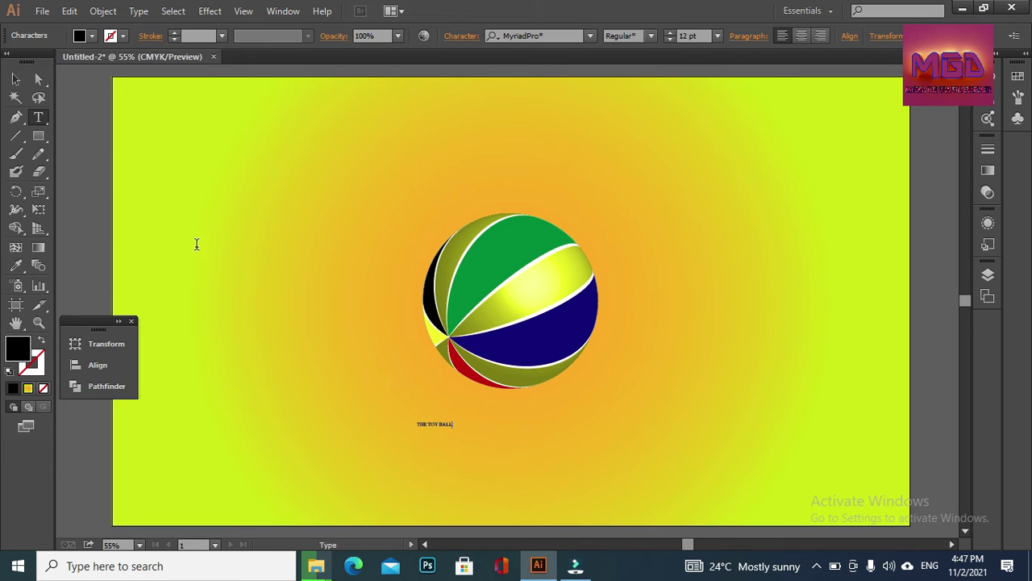
left_click(17, 83)
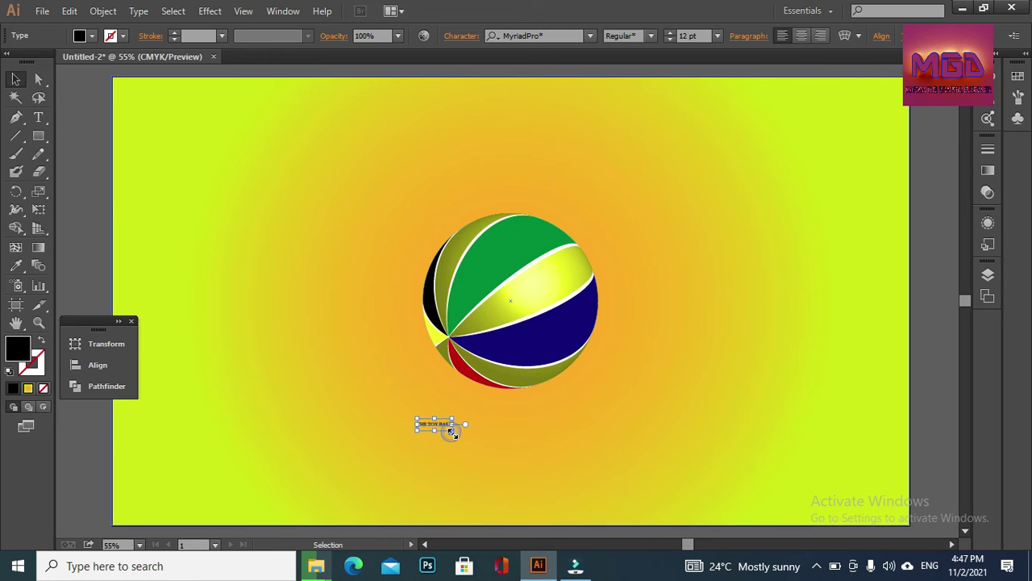
left_click_drag(452, 433, 575, 487)
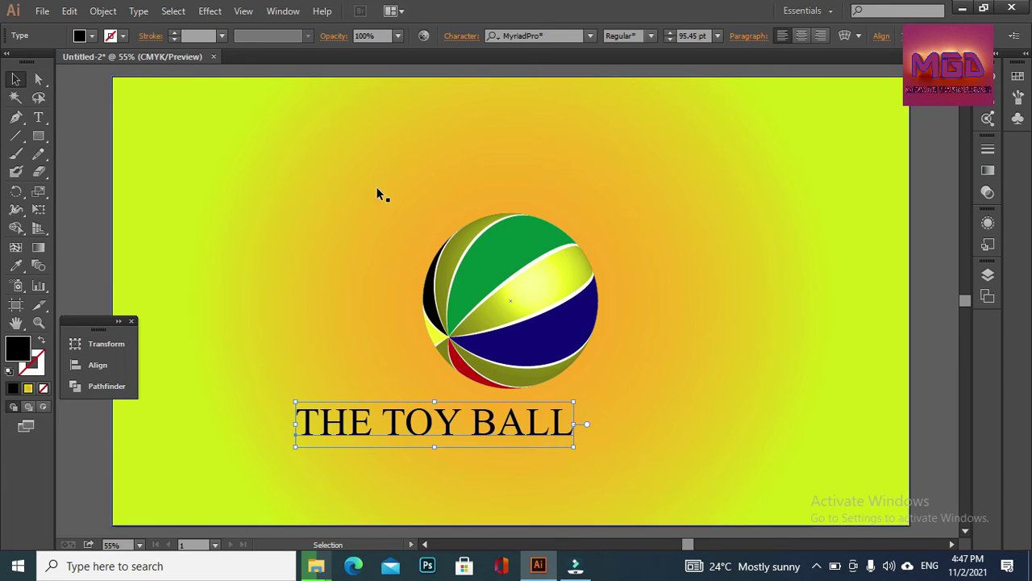
left_click_drag(353, 154, 466, 333)
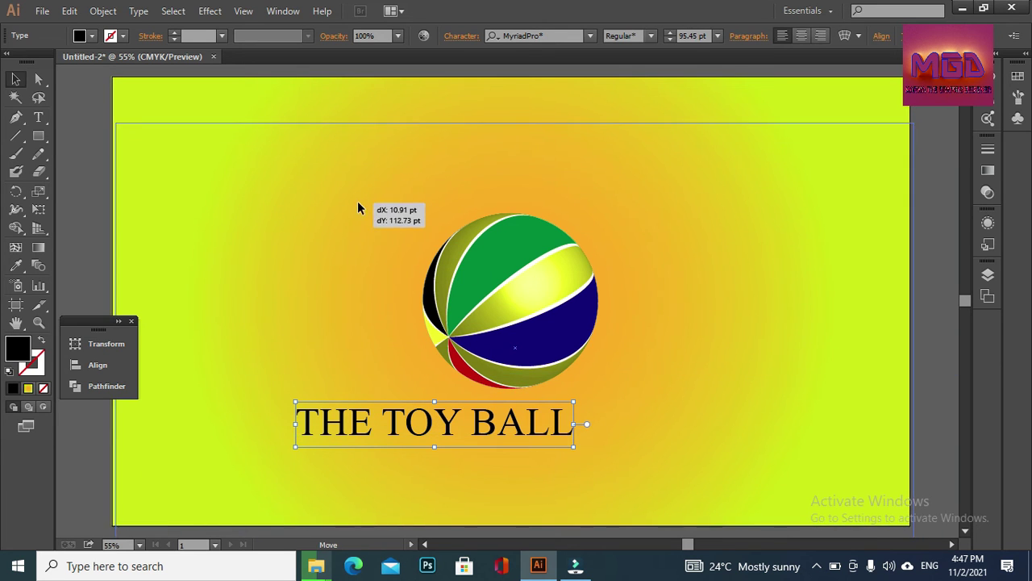
left_click_drag(427, 284, 357, 205)
key("a")
key("v")
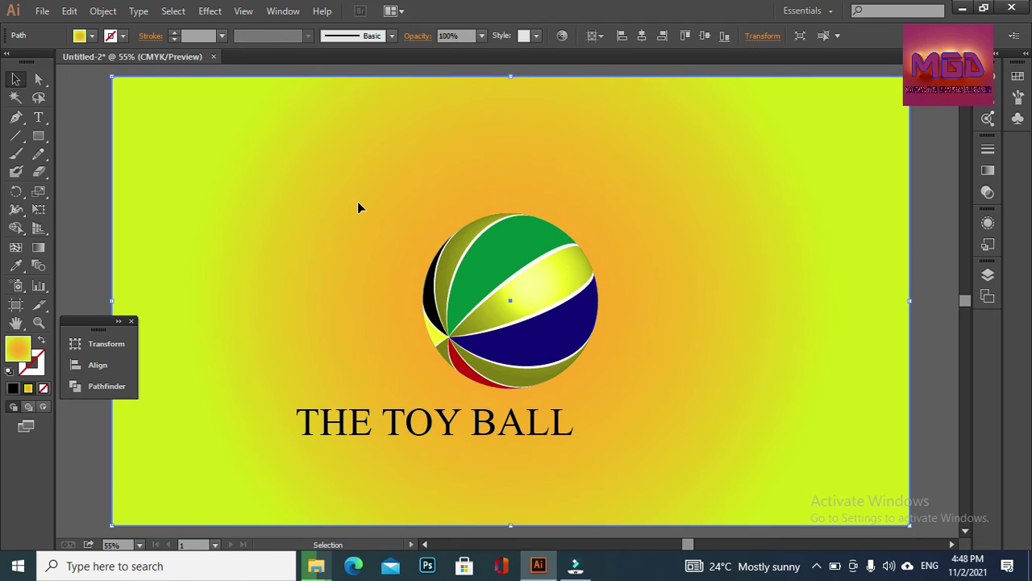
Lock the background, then vertically centre the title across the ball
left_click(103, 10)
mouse_move(120, 100)
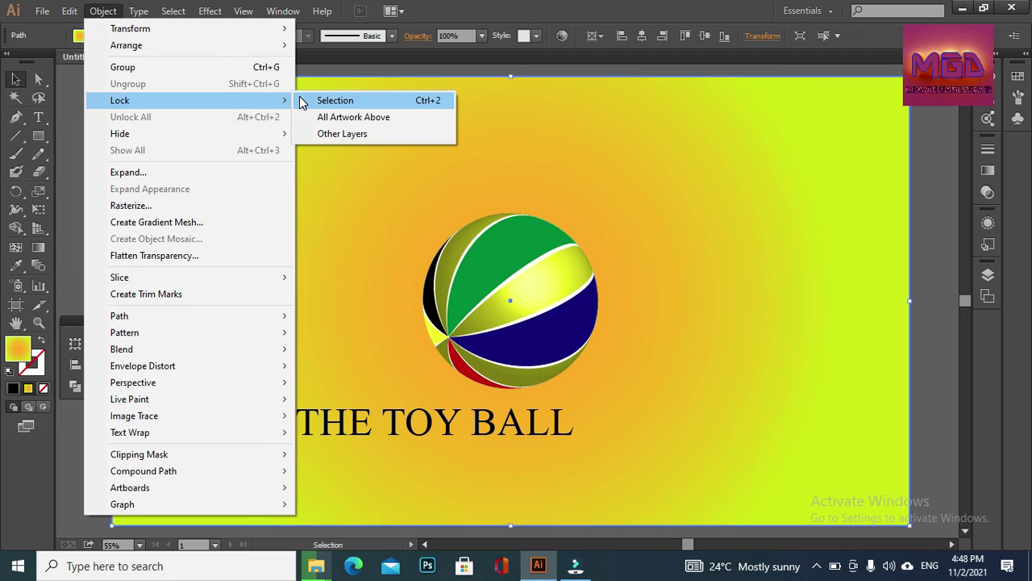
left_click(305, 100)
left_click_drag(366, 213, 546, 486)
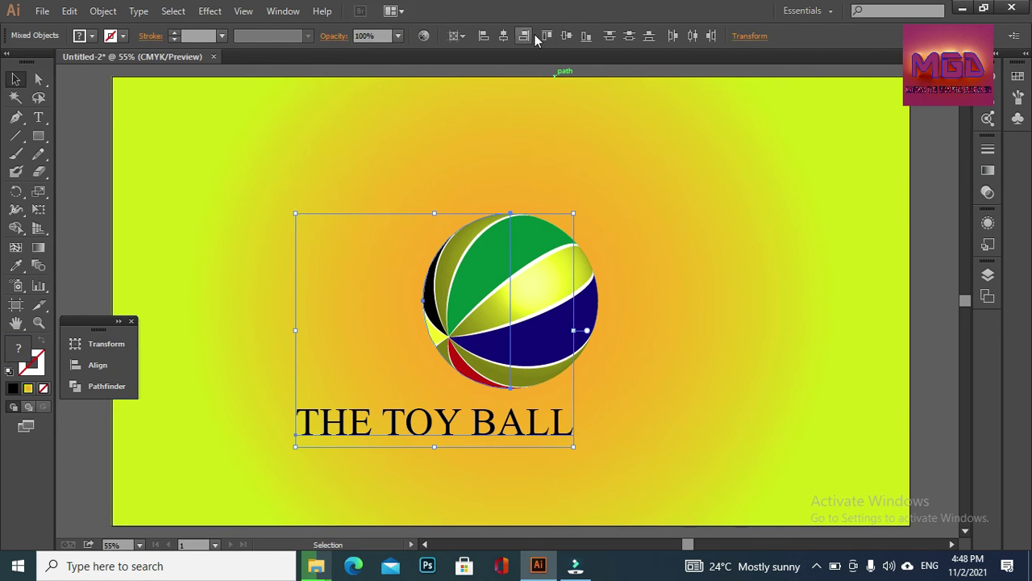
left_click(565, 37)
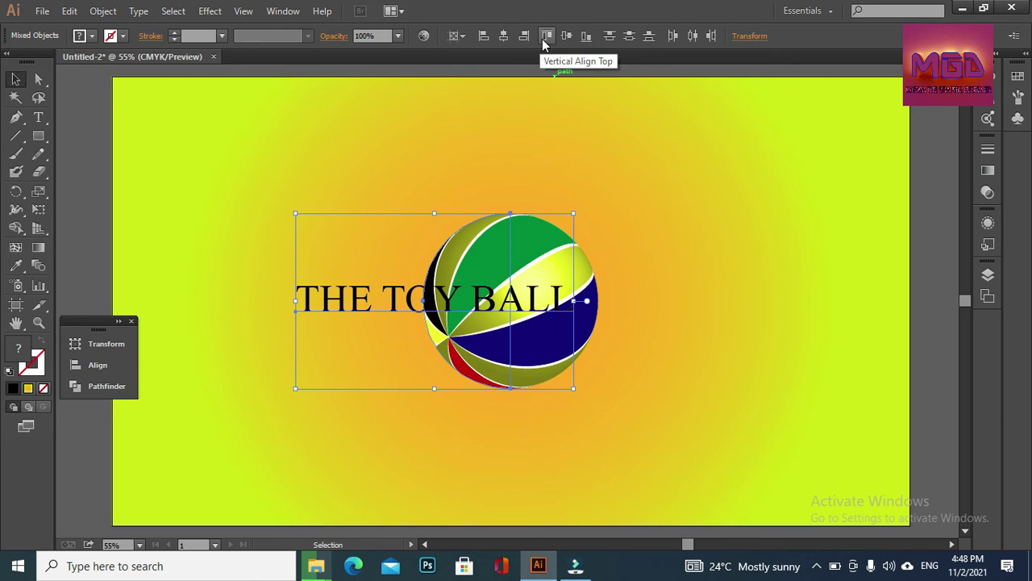
left_click(501, 40)
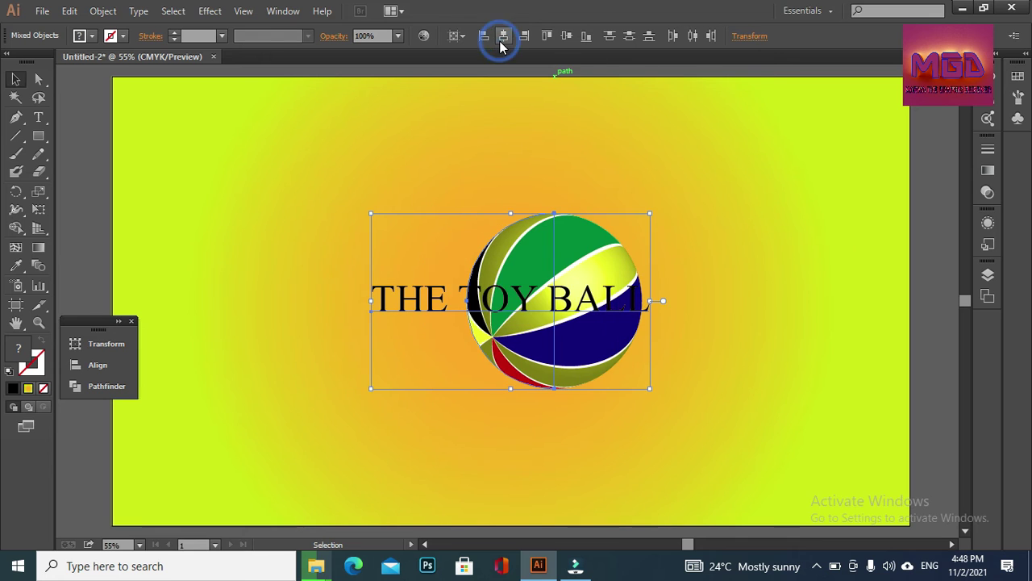
left_click(674, 258)
Undo the alignment and centre the title horizontally on the artboard
key("ctrl+z")
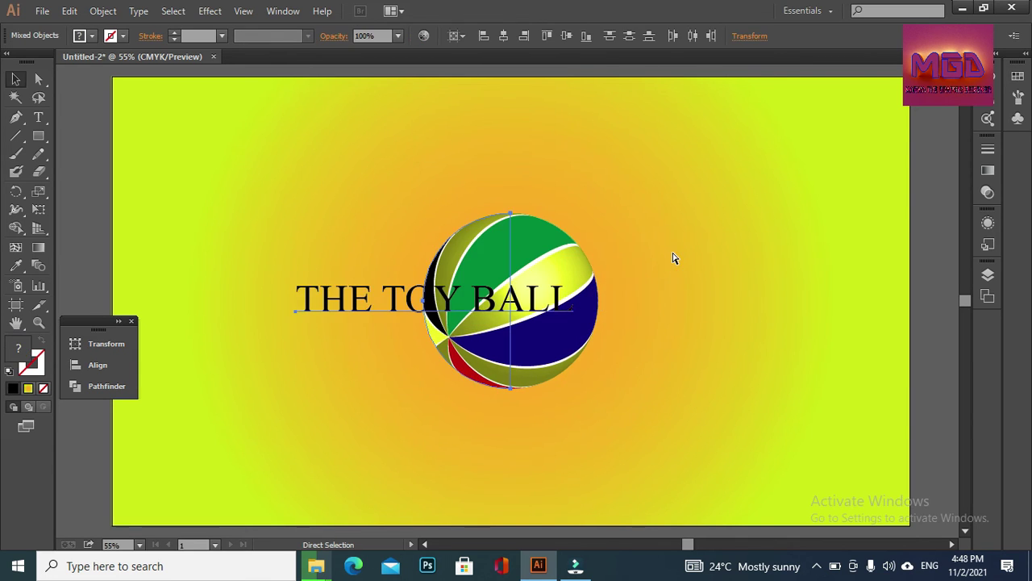
key("ctrl+z")
key("ctrl+z")
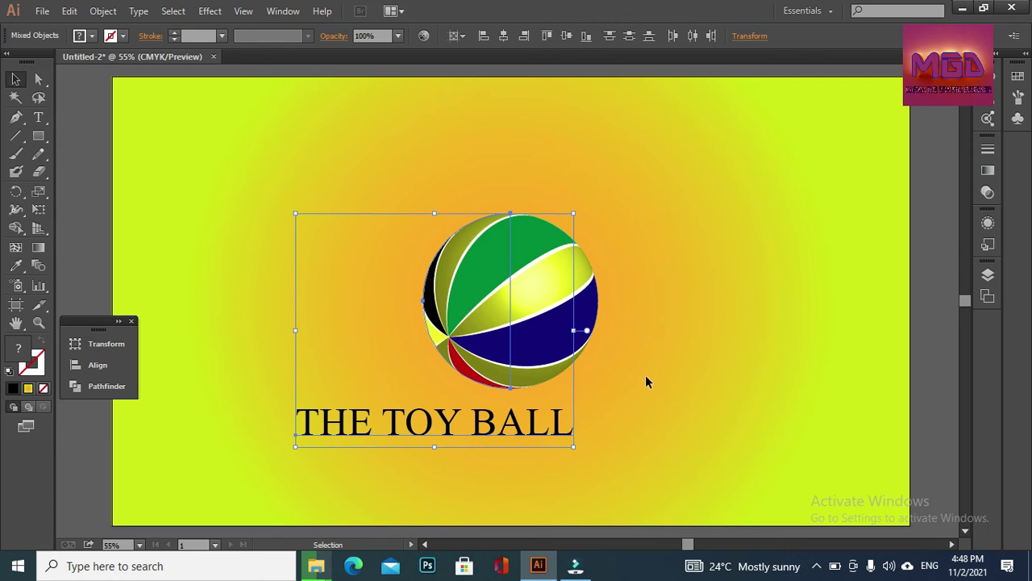
left_click(645, 381)
left_click(500, 436)
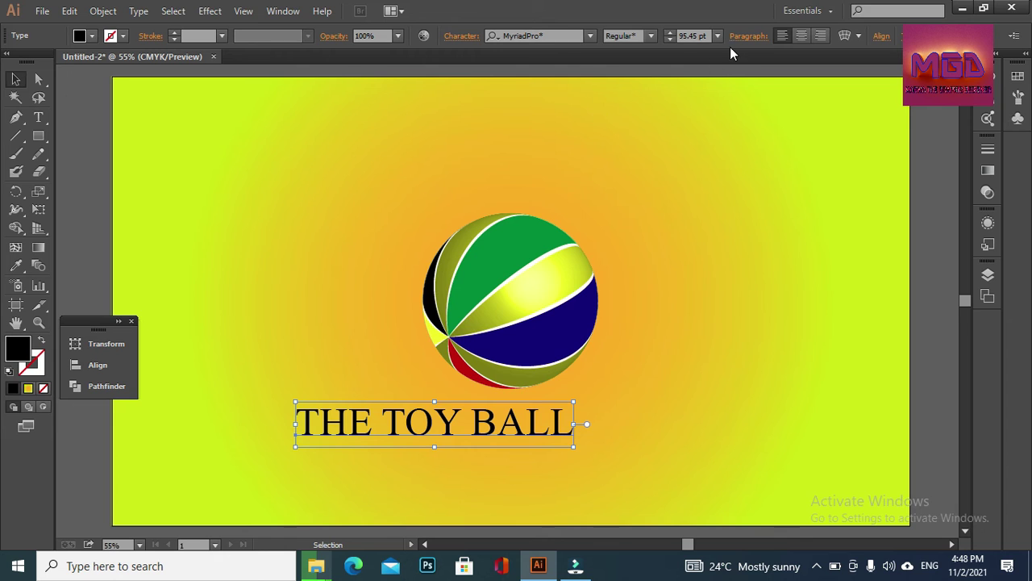
left_click(879, 37)
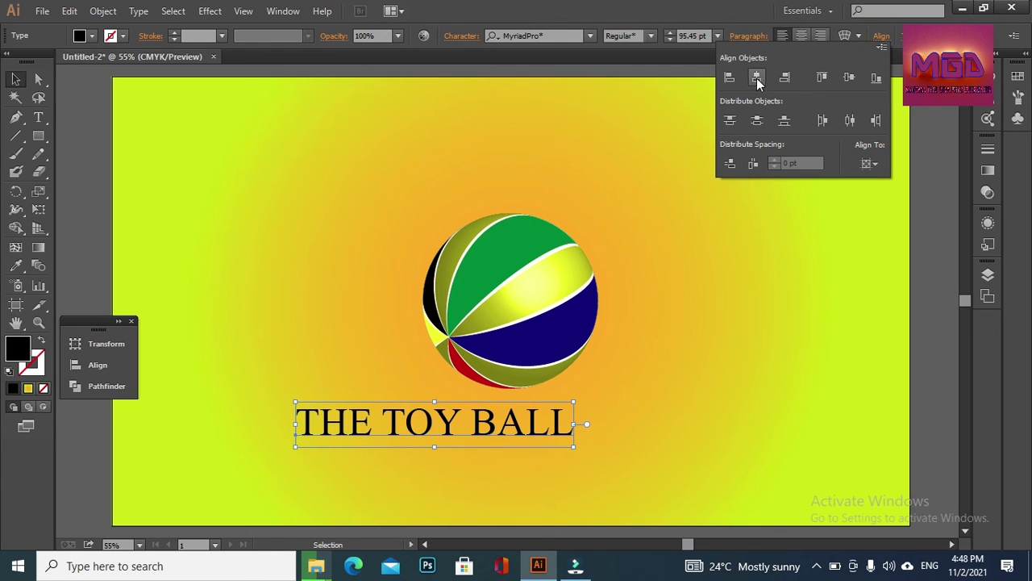
left_click(758, 79)
left_click(758, 286)
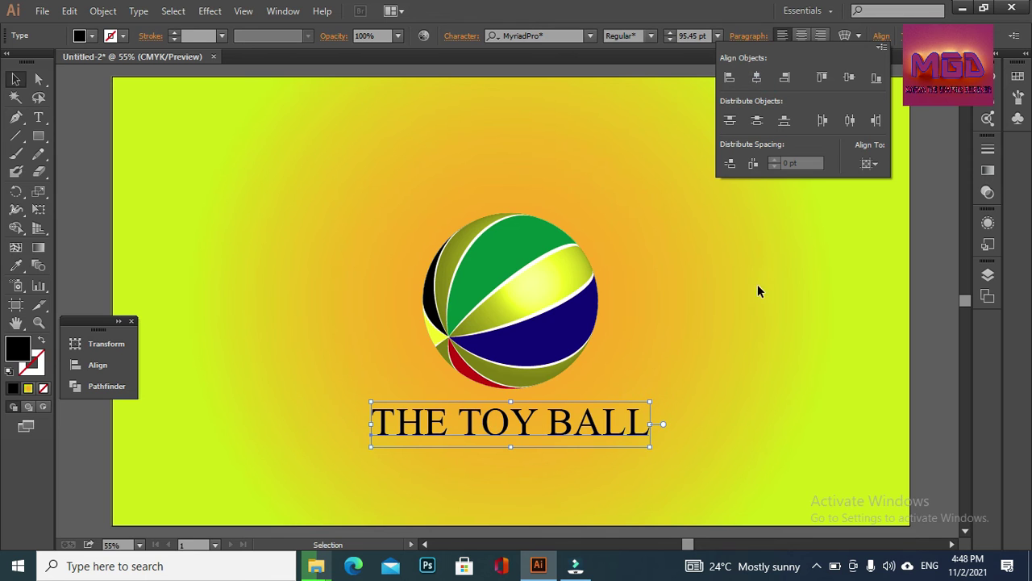
Select the ball and title together, dismiss the context menu, and reselect the title
left_click_drag(394, 176, 543, 436)
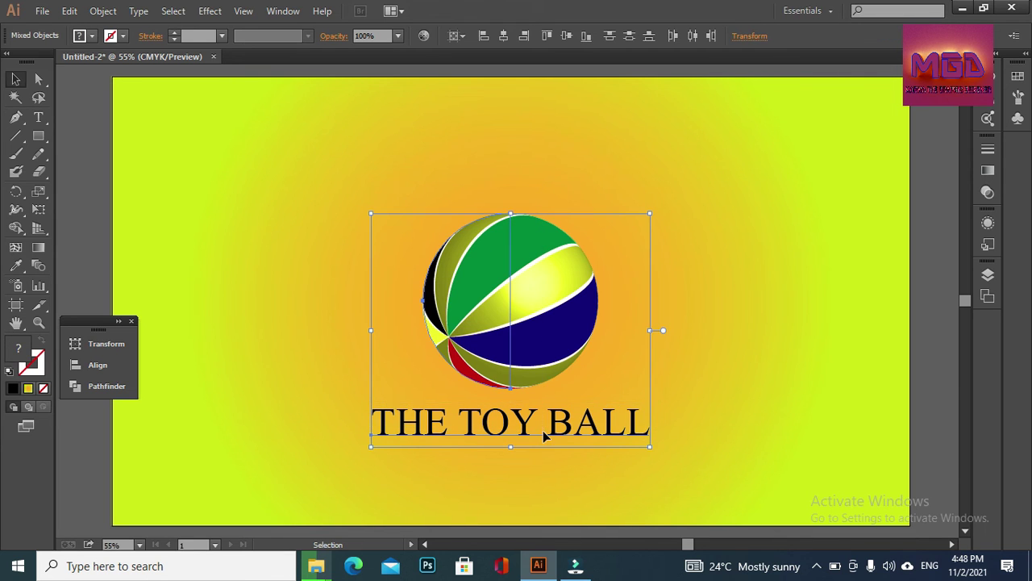
right_click(529, 310)
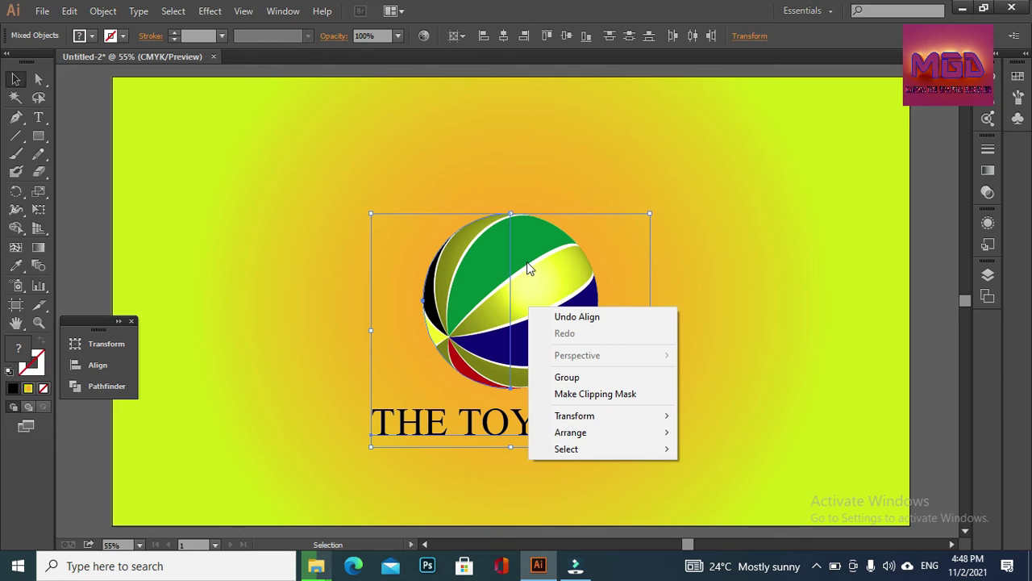
left_click(250, 252)
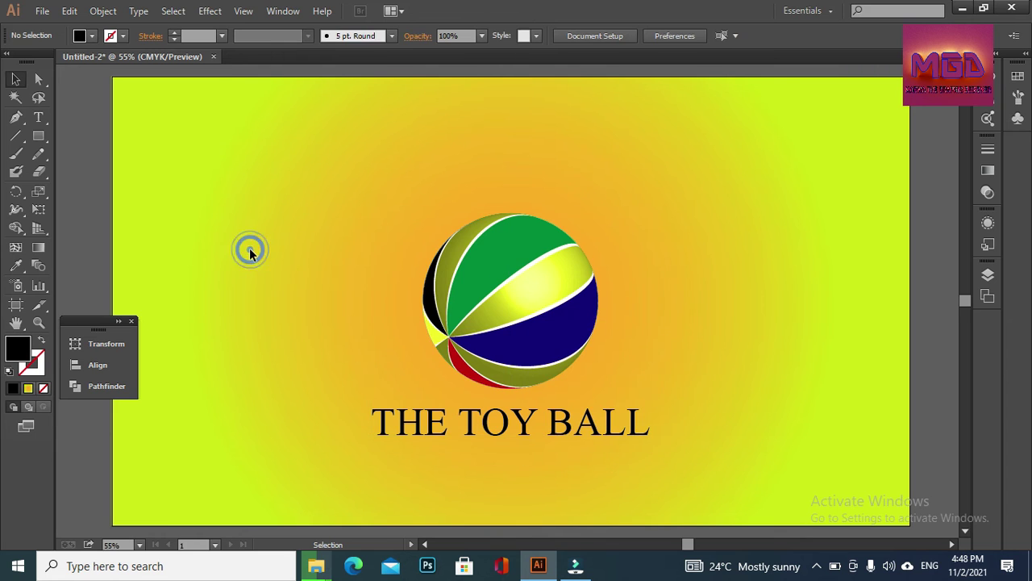
left_click(513, 434)
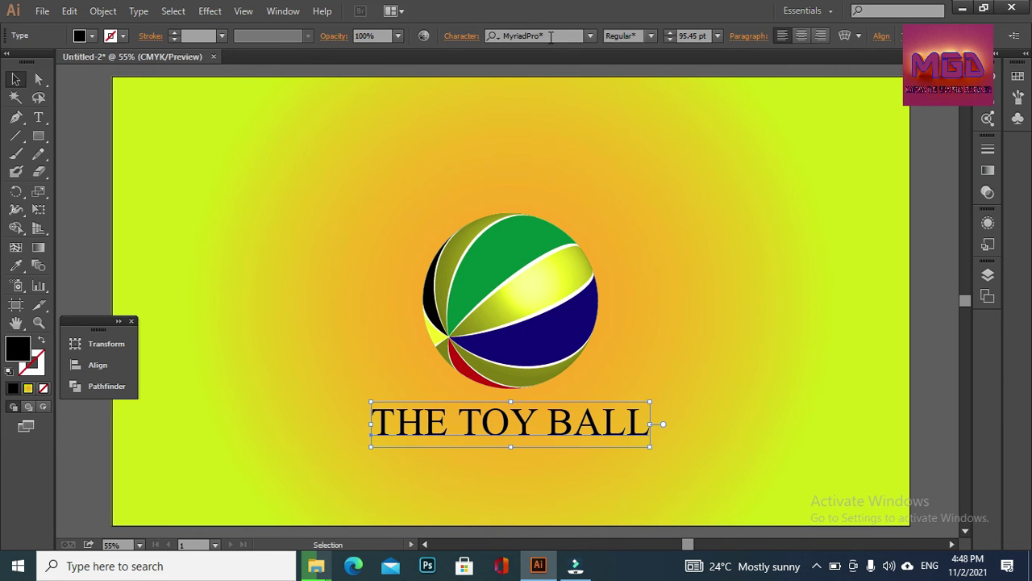
Change the title font to Permanent Marker after briefly trying Orange Juice
left_click(591, 37)
left_click(591, 37)
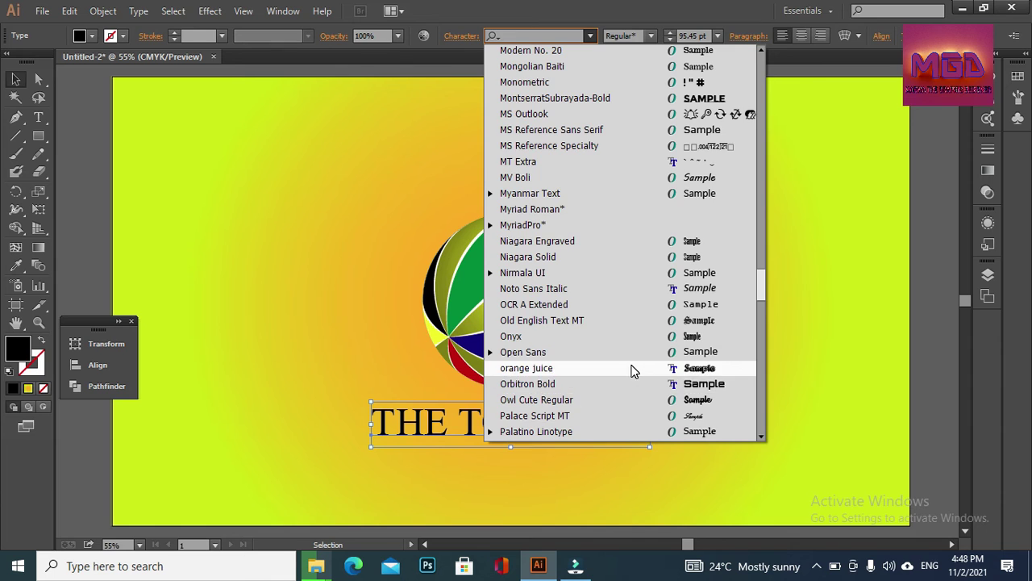
left_click(633, 368)
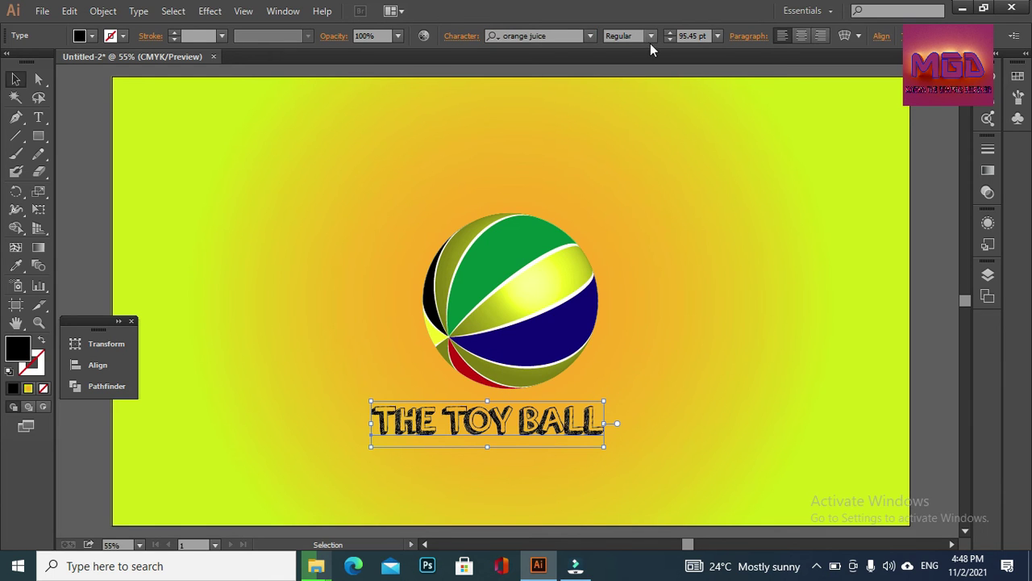
left_click(591, 36)
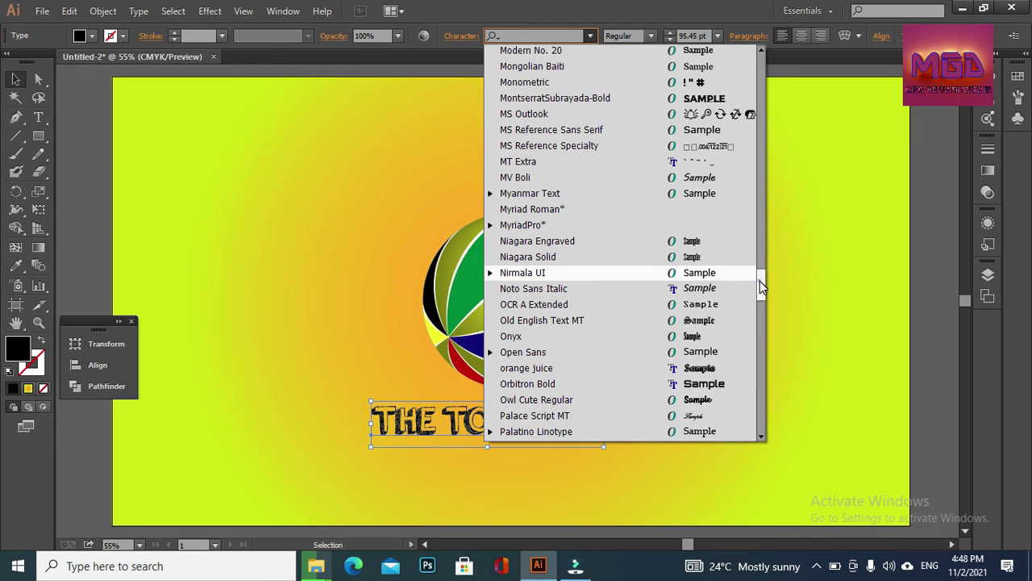
left_click_drag(761, 286, 766, 302)
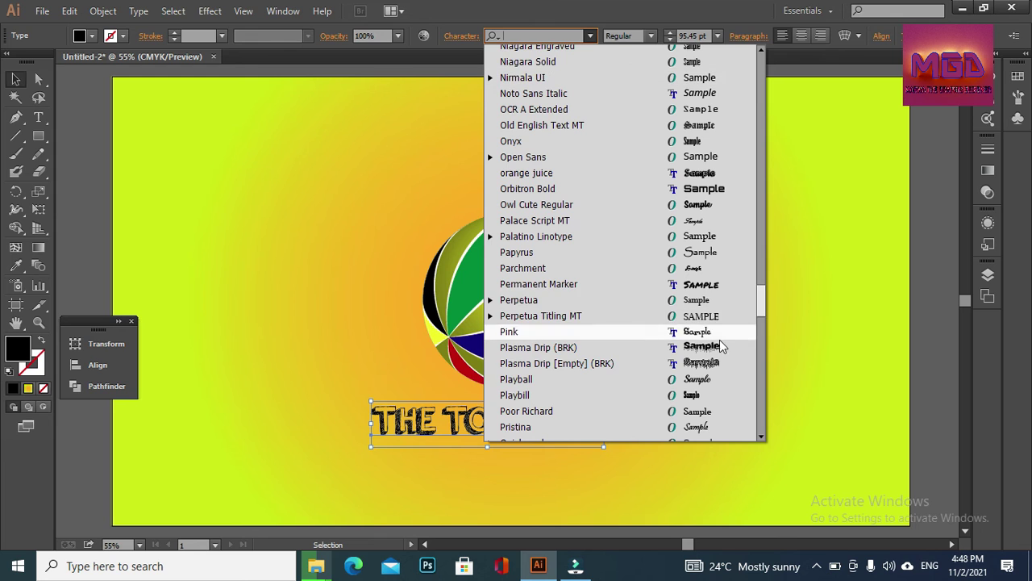
left_click(704, 288)
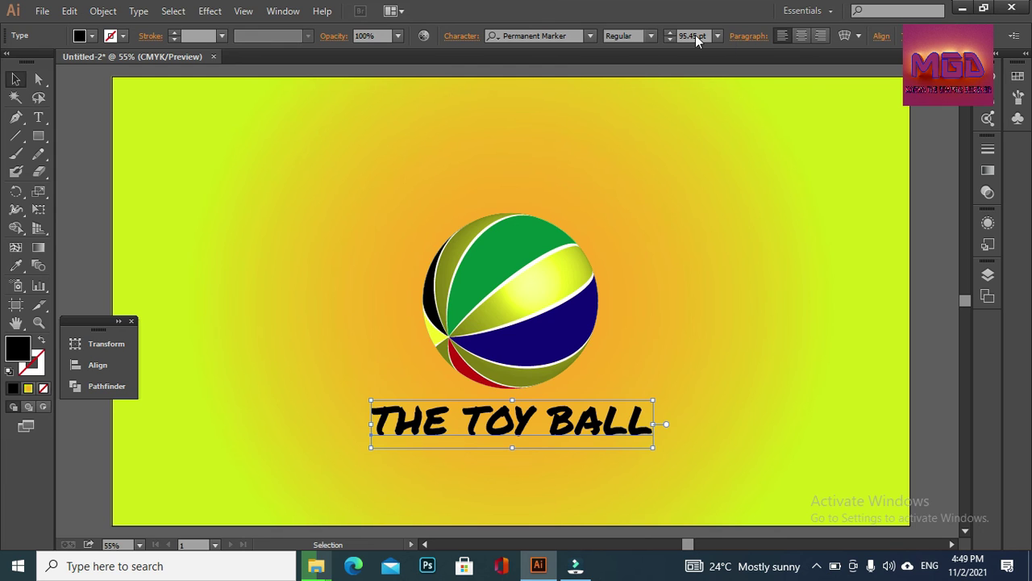
left_click(93, 36)
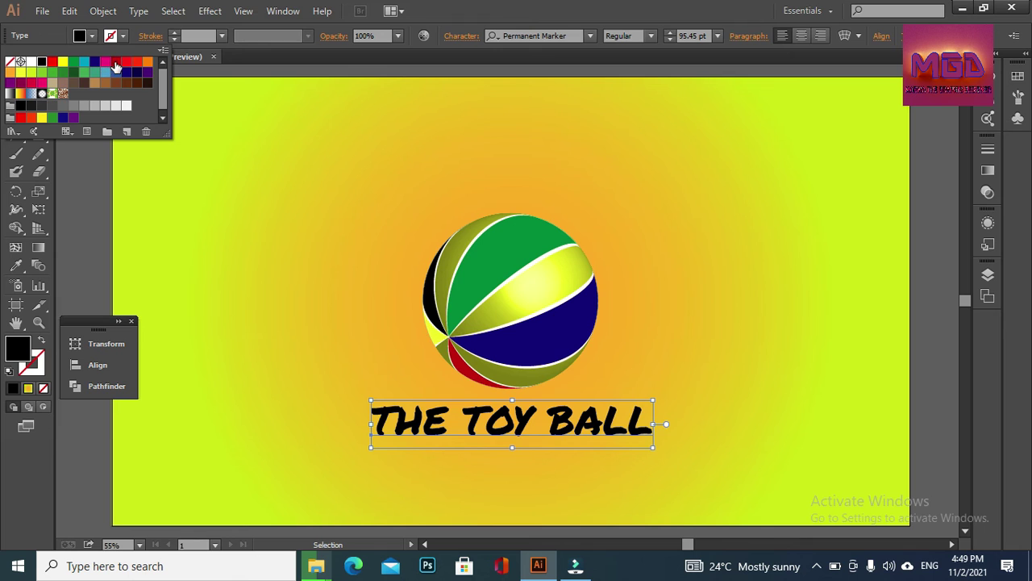
Colour the title red and enlarge it to 116.45 pt
left_click(115, 62)
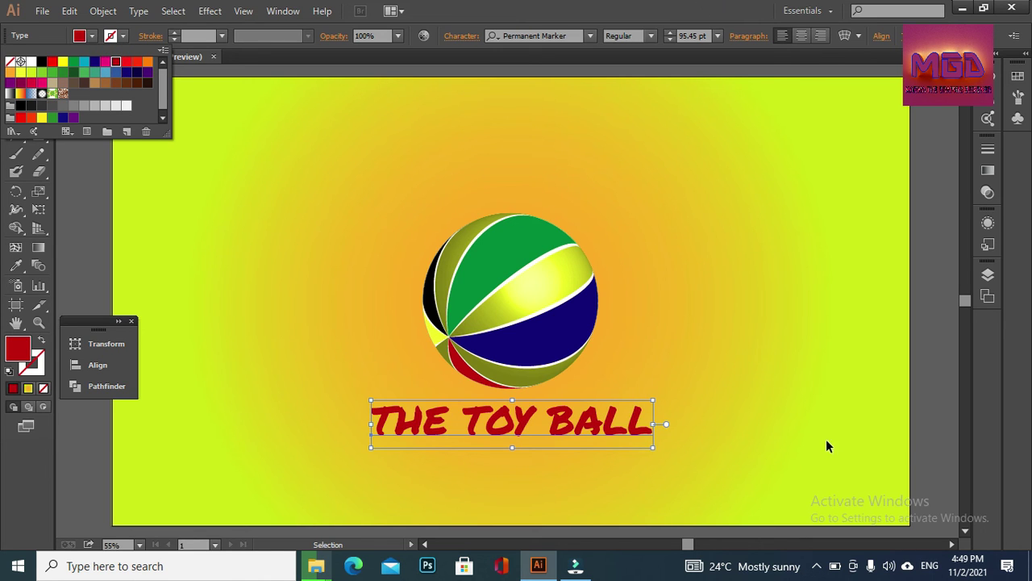
left_click(656, 451)
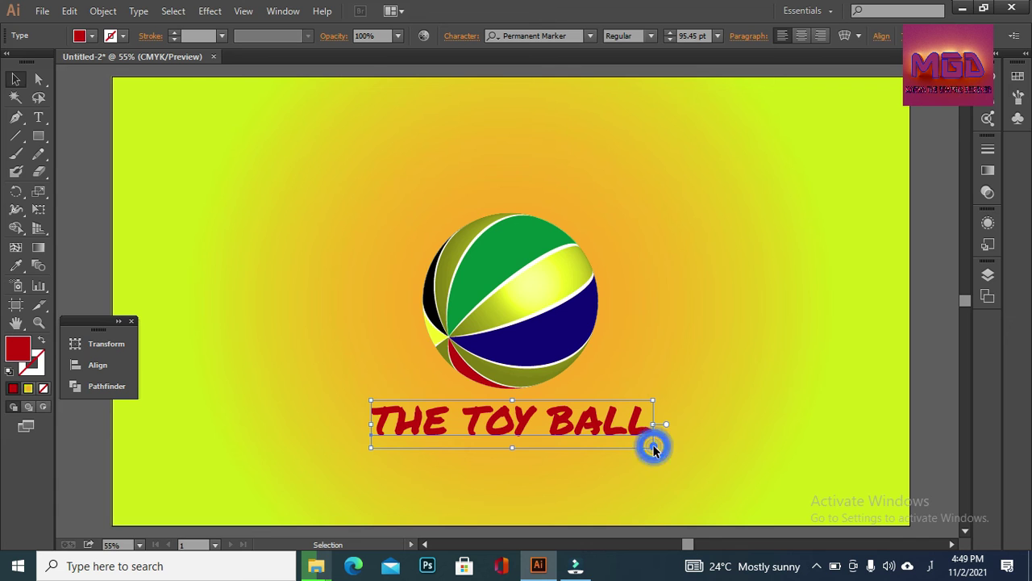
left_click_drag(655, 450, 684, 457)
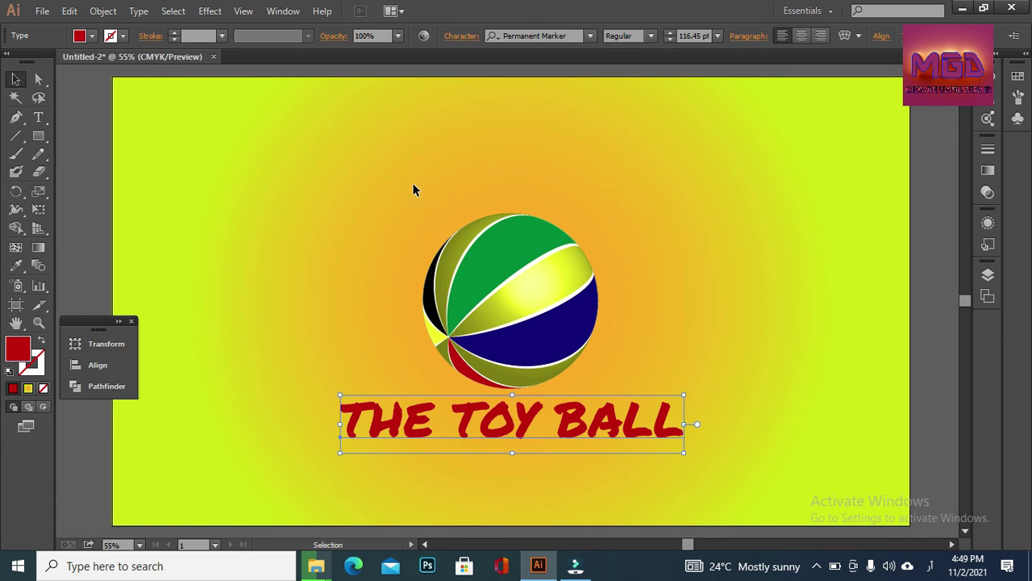
Nudge the beach ball up two steps and reselect the title
left_click(486, 258)
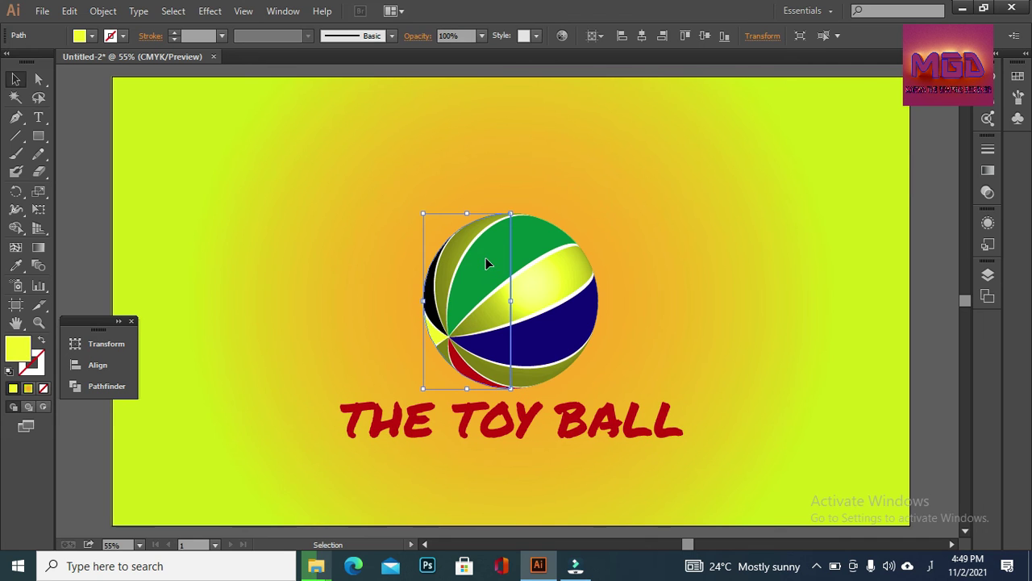
key("Up")
key("Up")
key("Up")
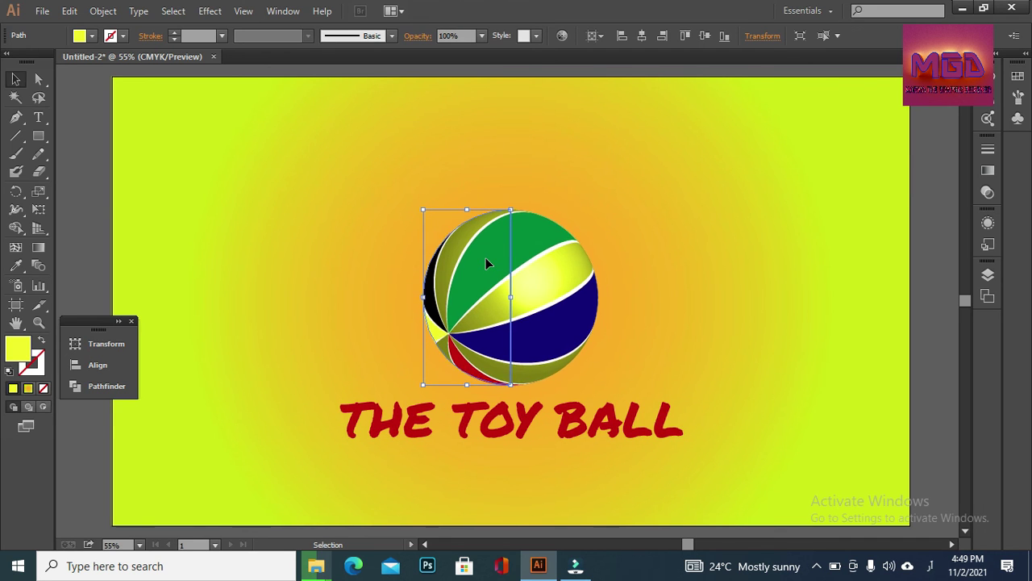
key("Up")
key("Up")
key("Up")
key("Up")
key("Up")
key("Up")
key("Up")
key("Up")
key("Up")
key("Up")
key("Up")
key("Up")
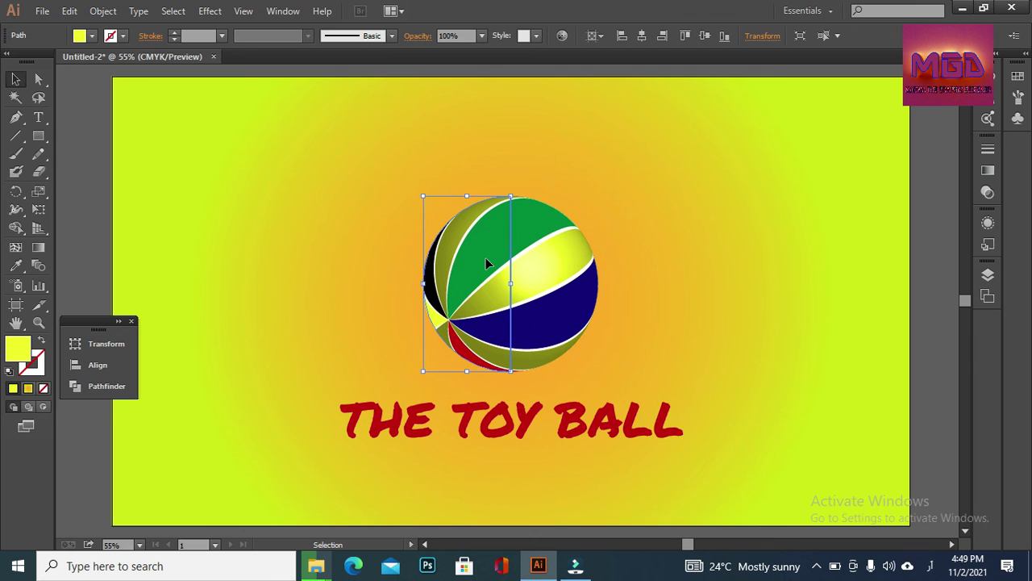
left_click(220, 454)
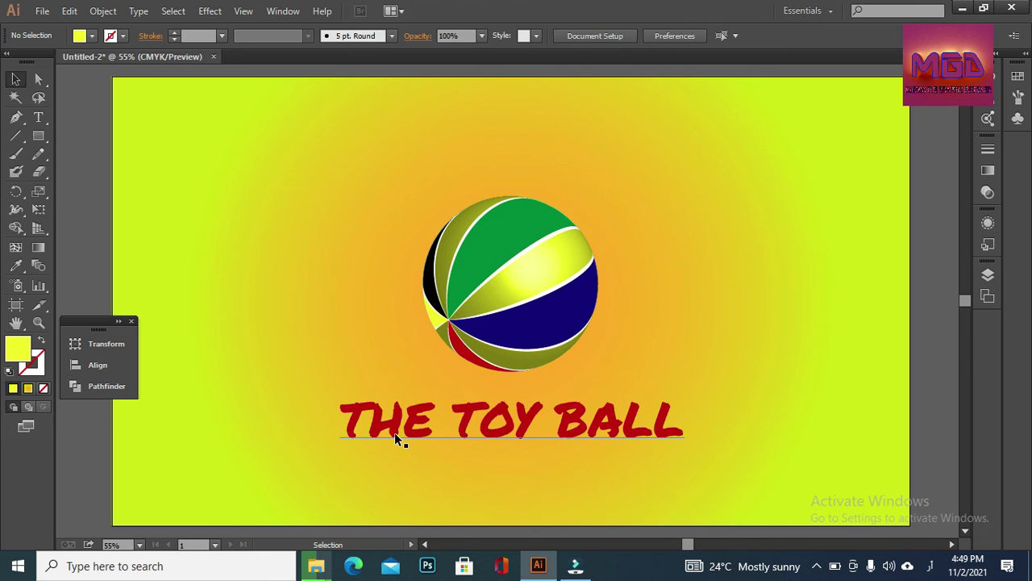
left_click(394, 433)
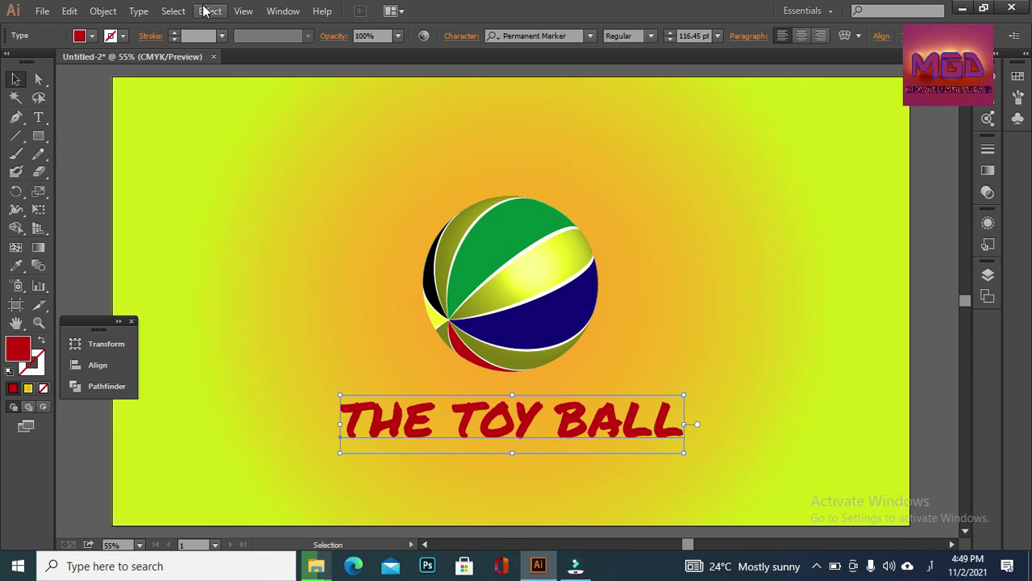
Add a Drop Shadow effect to the title with Normal blend mode
left_click(206, 10)
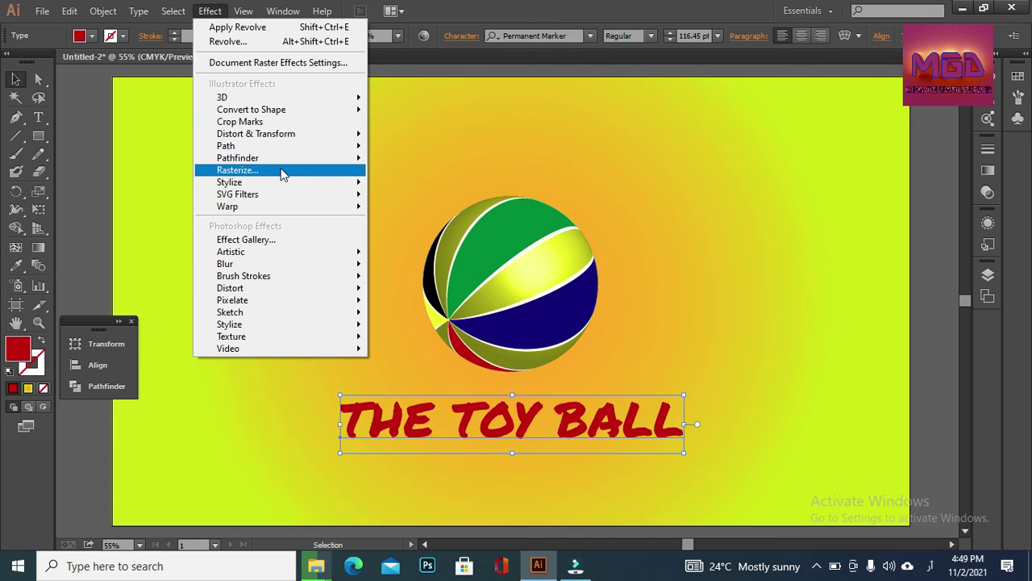
mouse_move(242, 182)
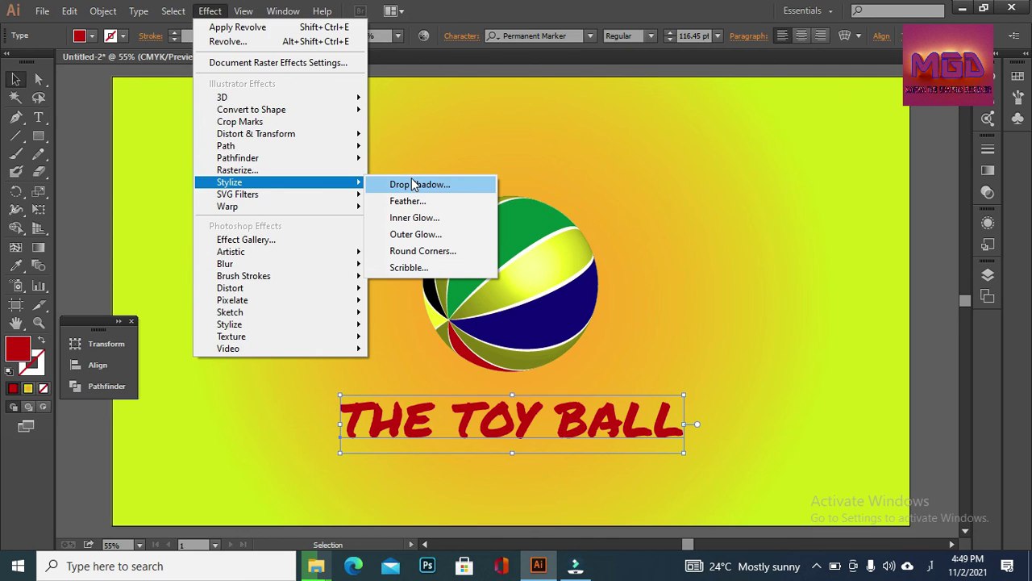
left_click(414, 184)
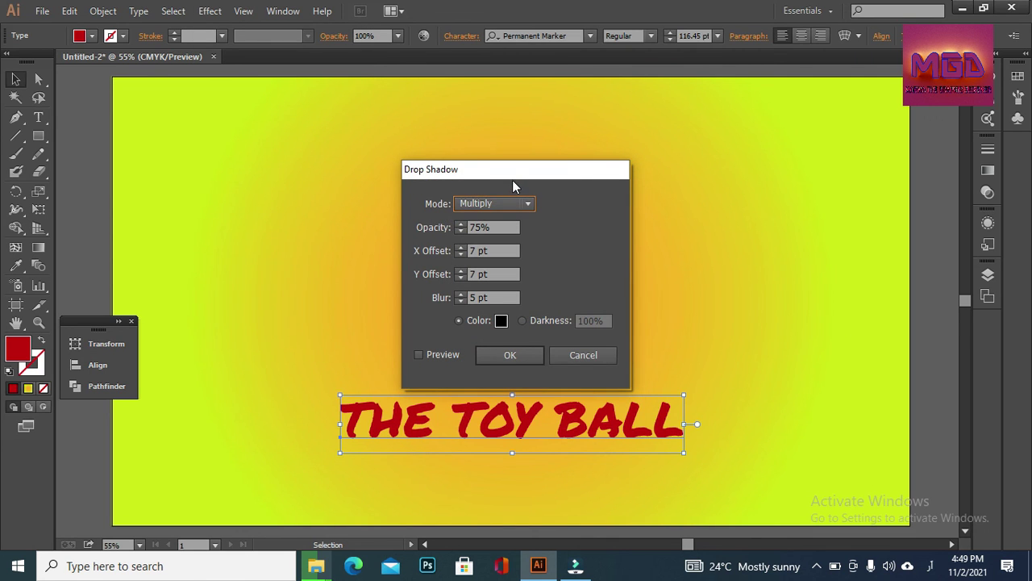
mouse_move(513, 173)
left_mouse_down()
mouse_move(717, 135)
mouse_move(802, 240)
left_mouse_up()
left_click(771, 266)
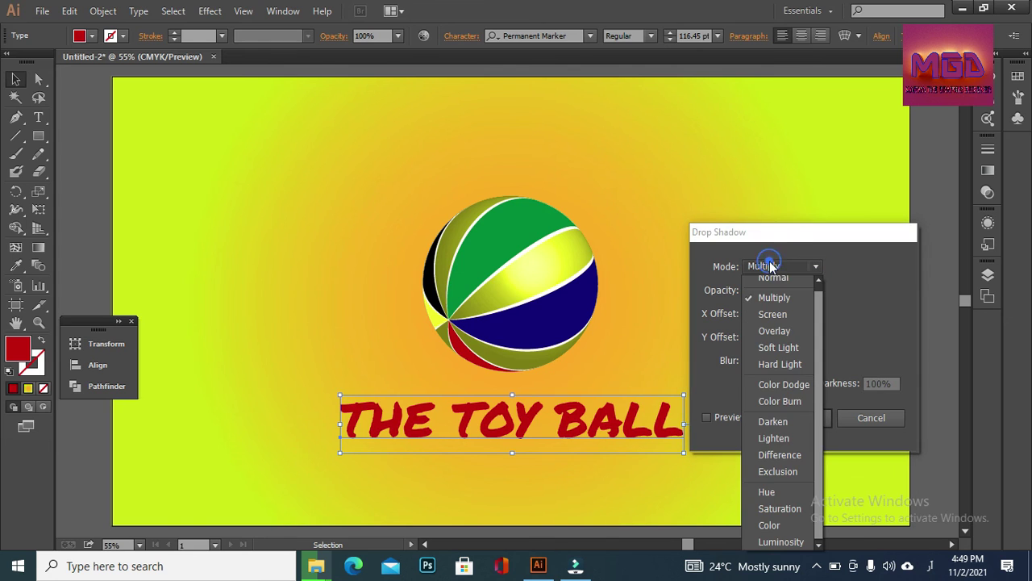
left_click(770, 278)
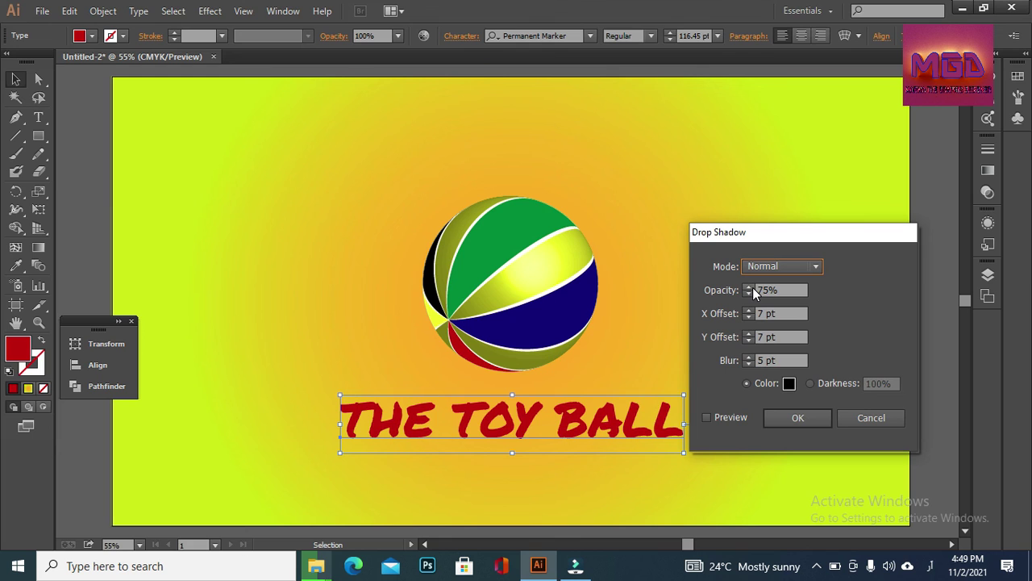
left_click(706, 417)
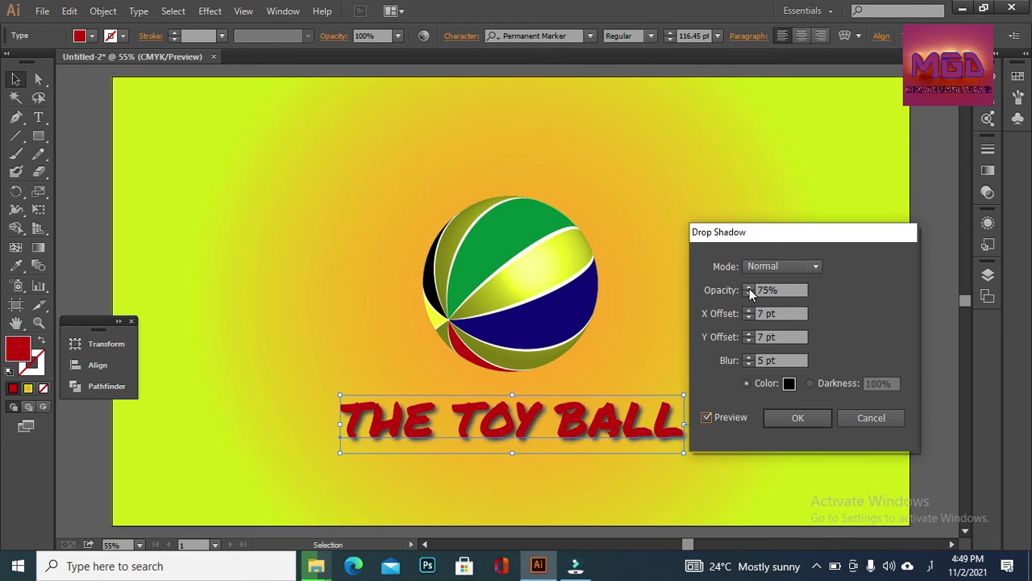
Raise shadow opacity to 88% and set X and Y offsets to 5 pt
left_click(749, 288)
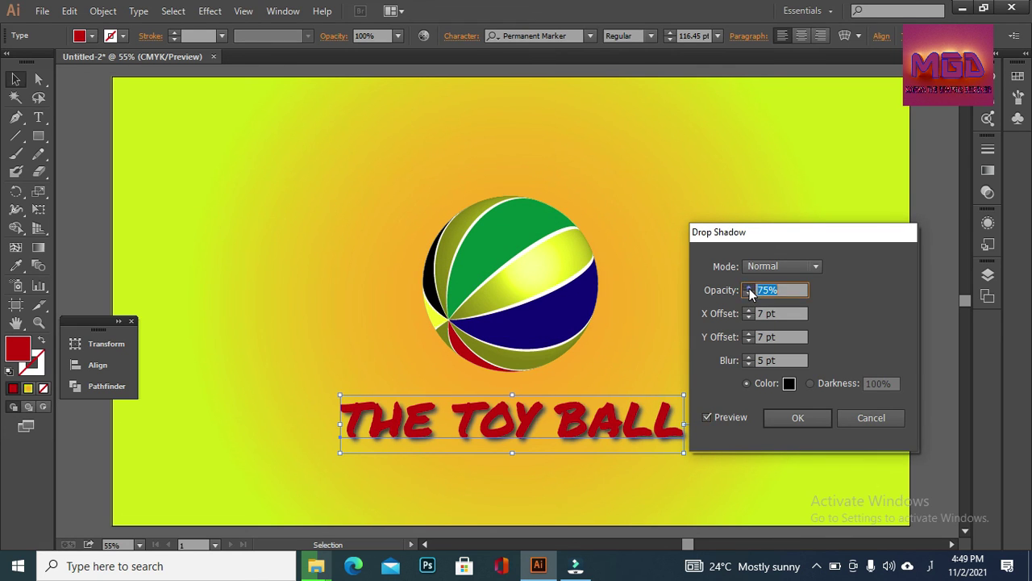
left_click(707, 418)
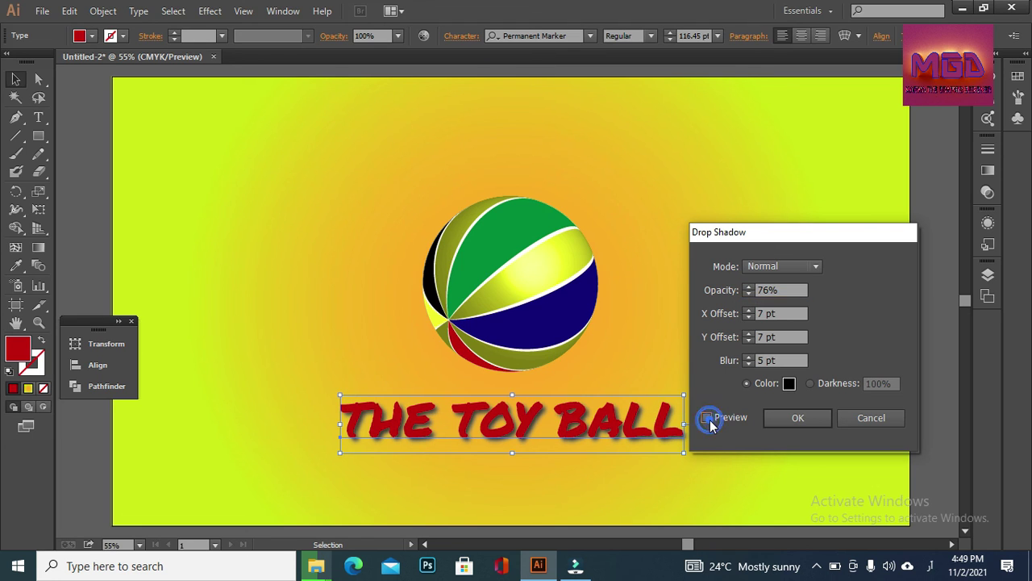
left_click(749, 287)
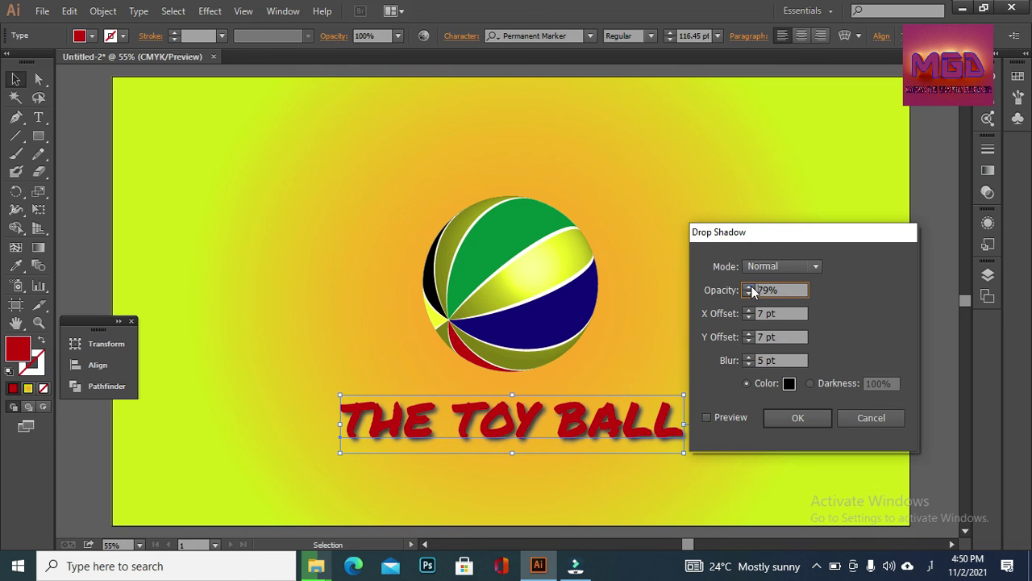
left_click(749, 287)
left_click(750, 311)
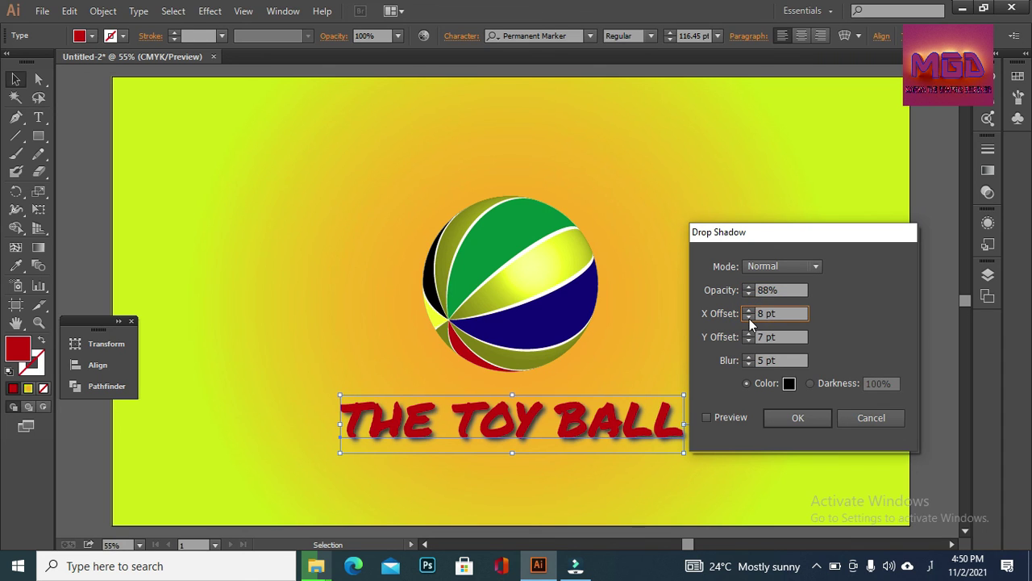
left_click(749, 317)
left_click(748, 340)
left_click(749, 340)
left_click(749, 357)
left_click(749, 356)
left_click(749, 356)
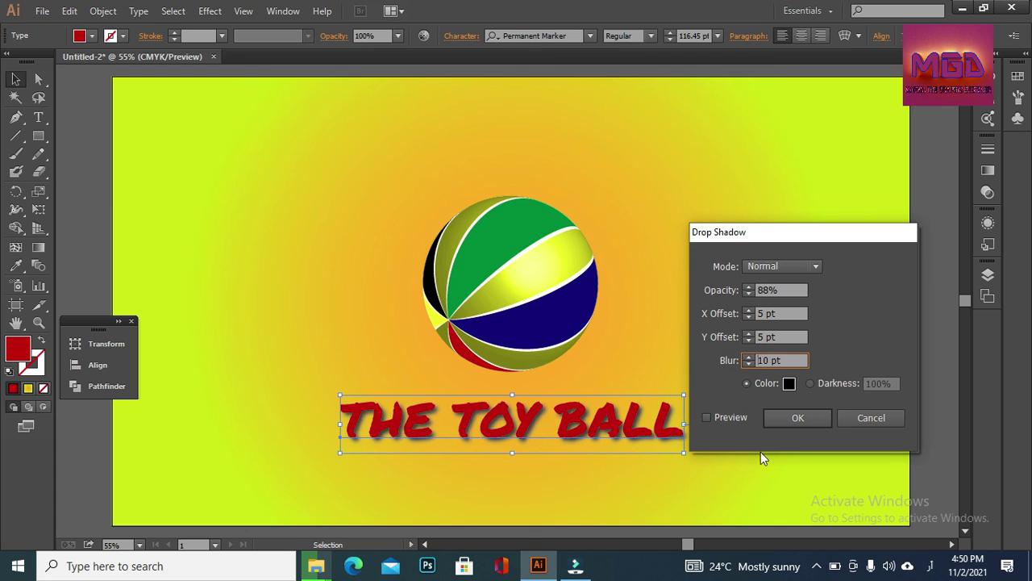
left_click(709, 419)
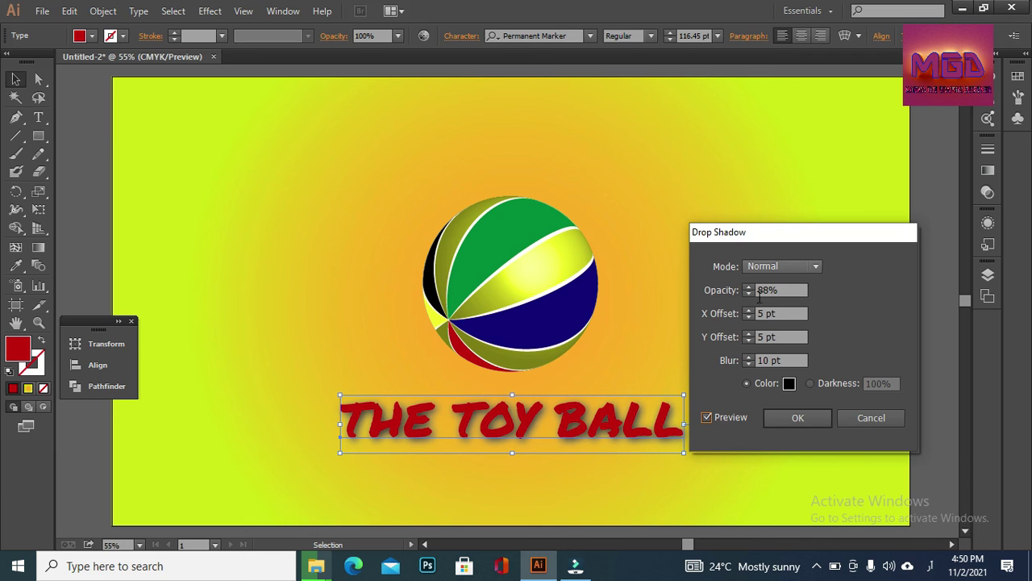
left_click(710, 417)
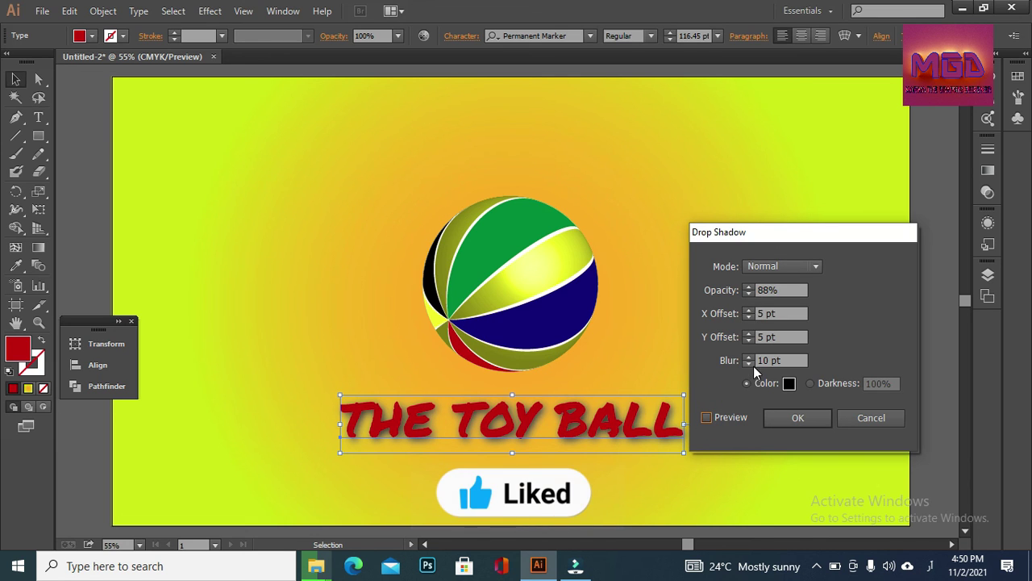
Set the shadow blur to 4 pt, apply the shadow, and deselect
left_click(751, 362)
type("2")
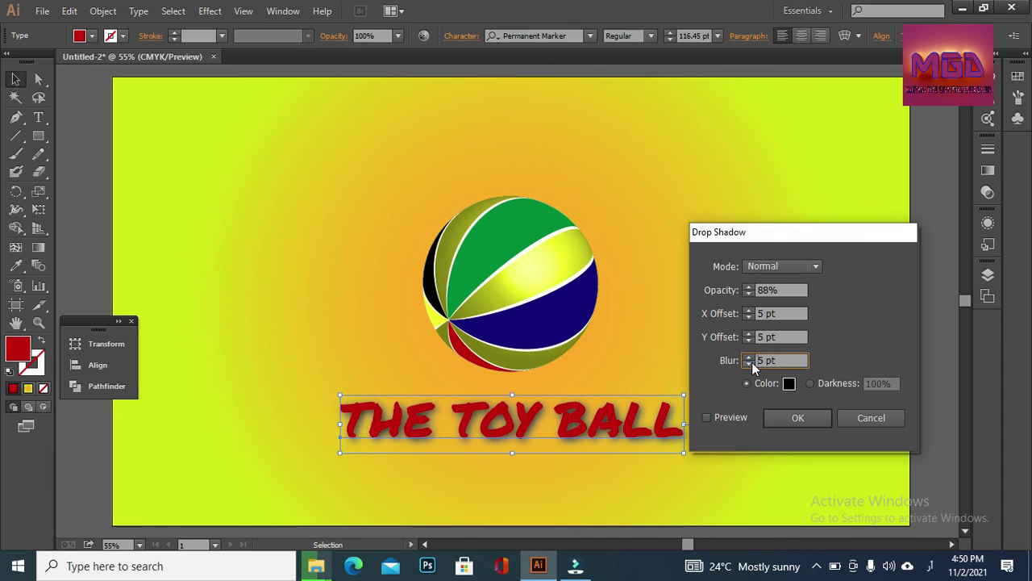
type(" pt")
left_click(707, 417)
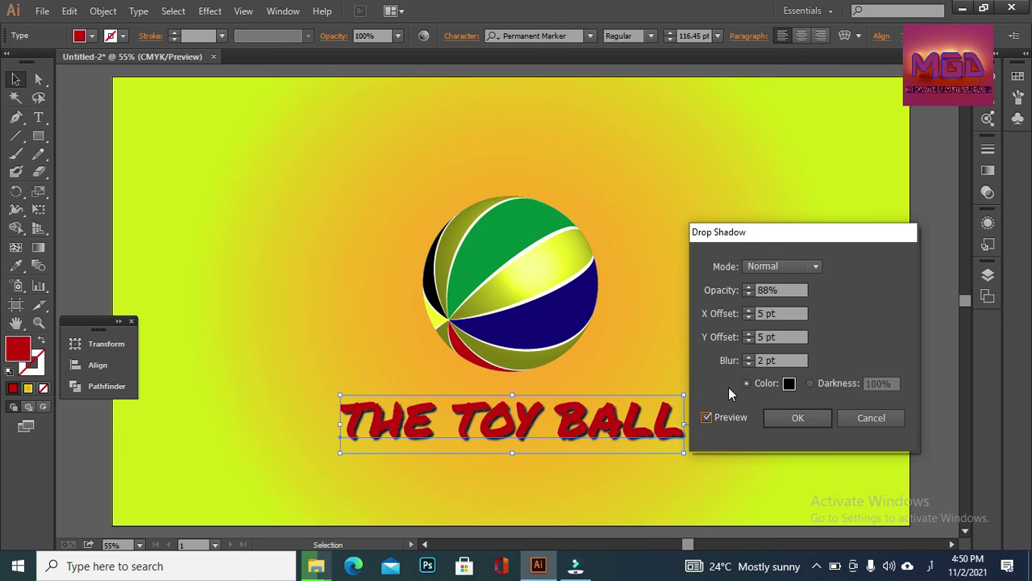
left_click(748, 357)
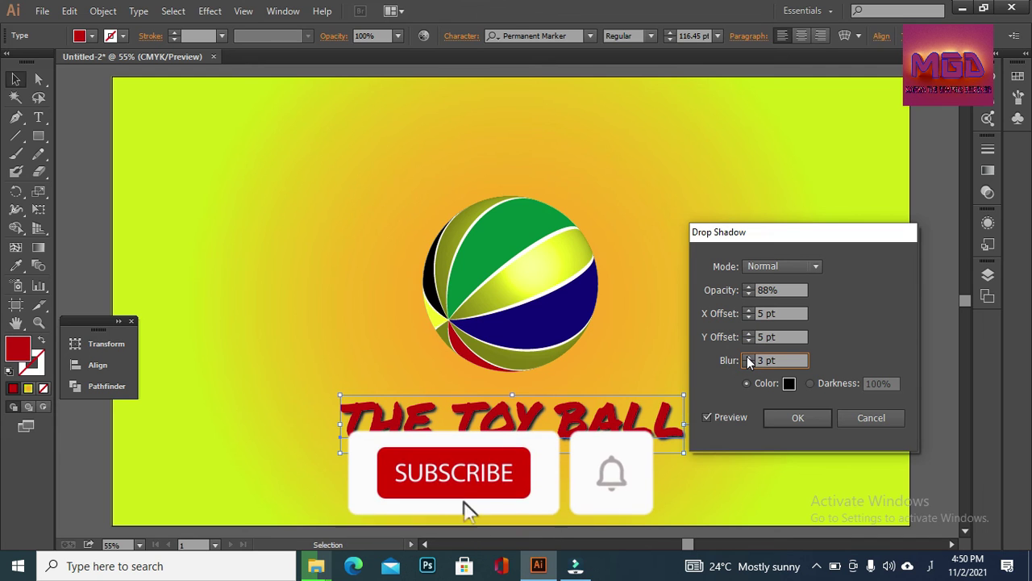
left_click(748, 359)
left_click(748, 357)
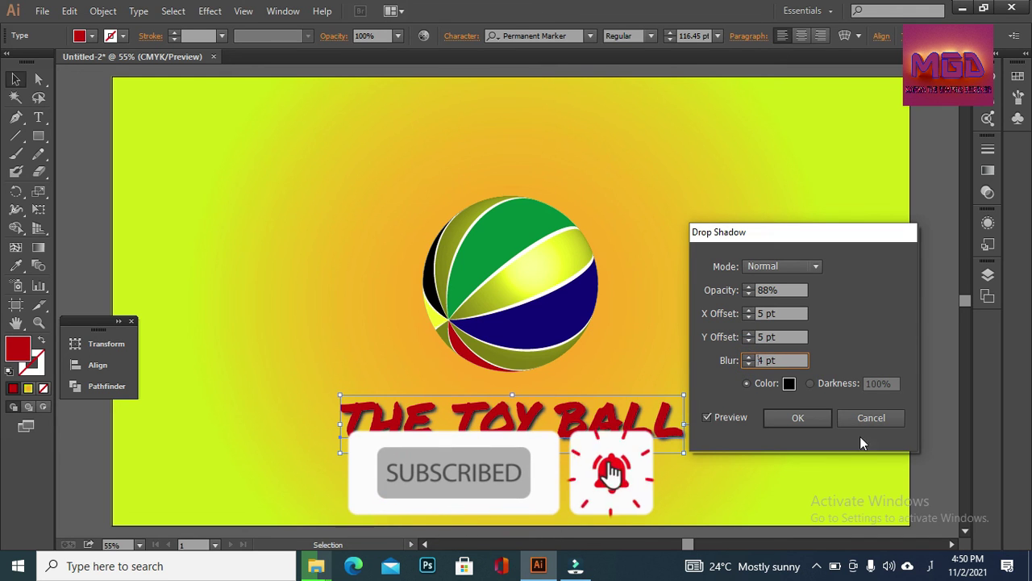
left_click(813, 426)
left_click(685, 303)
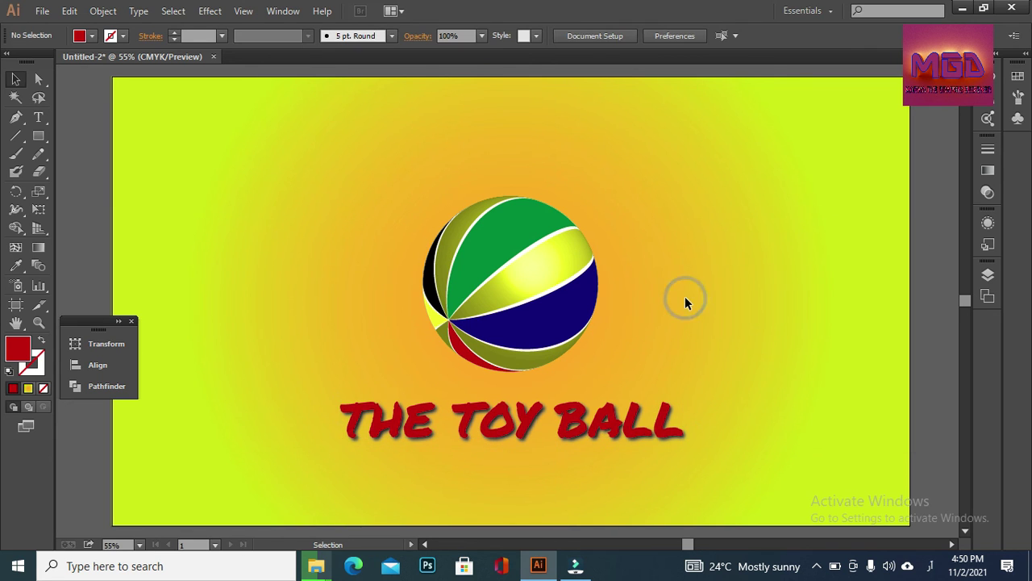